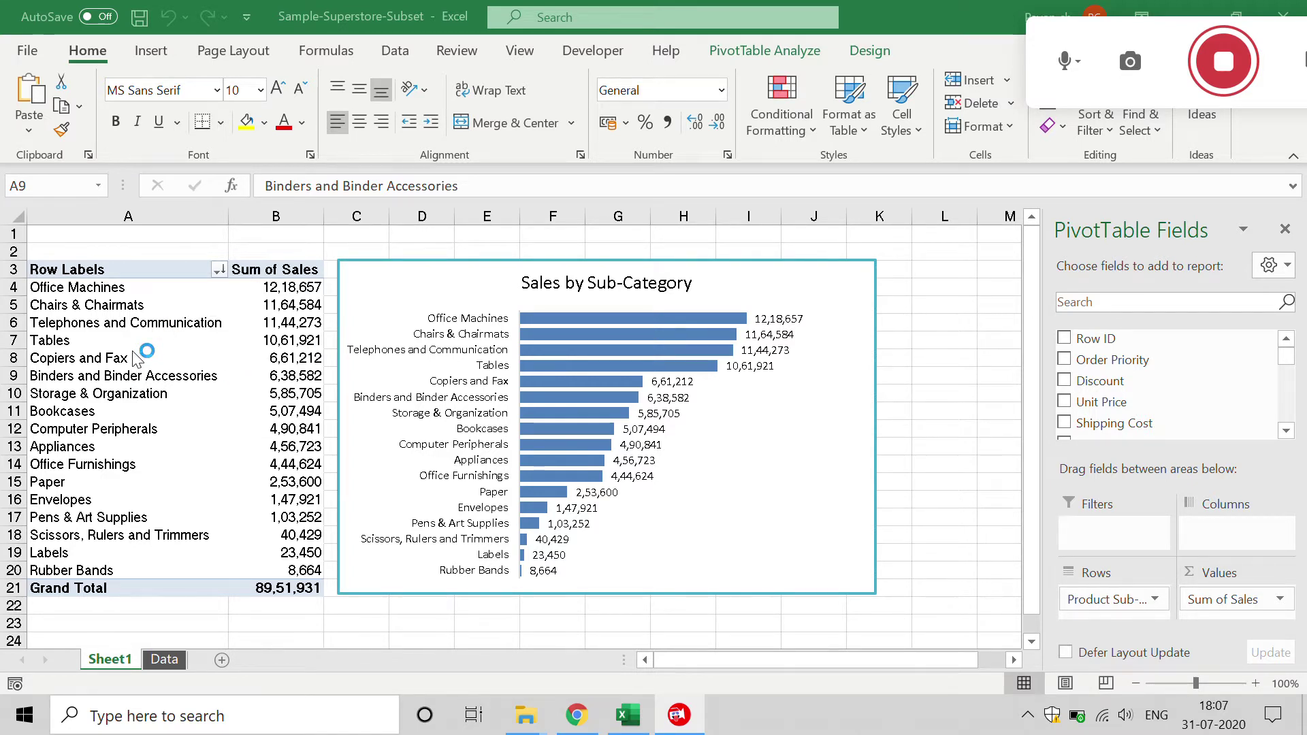
- Switch to the Data sheet that holds the raw Superstore order records
{"action": "left_click", "coordinate": [166, 655]}
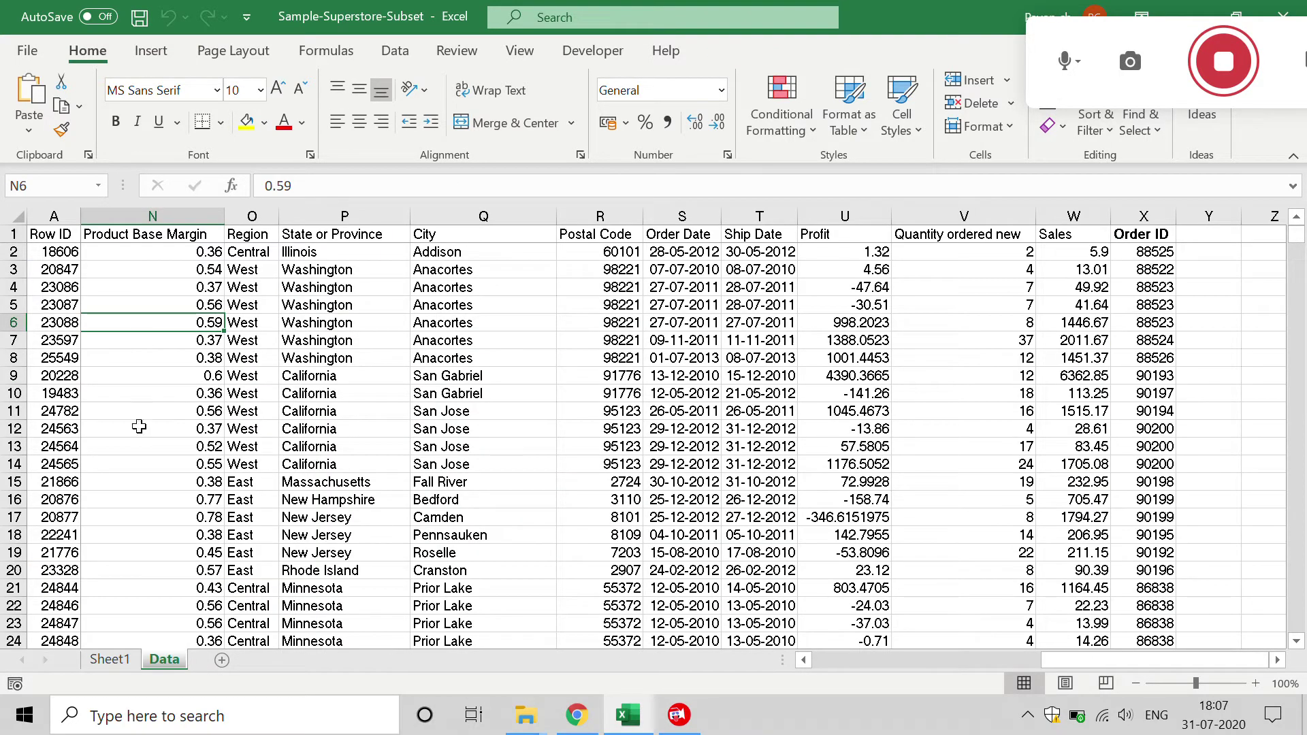
- Select the whole Data worksheet, columns Row ID through Order ID, as the pivot source
{"action": "left_click", "coordinate": [87, 291]}
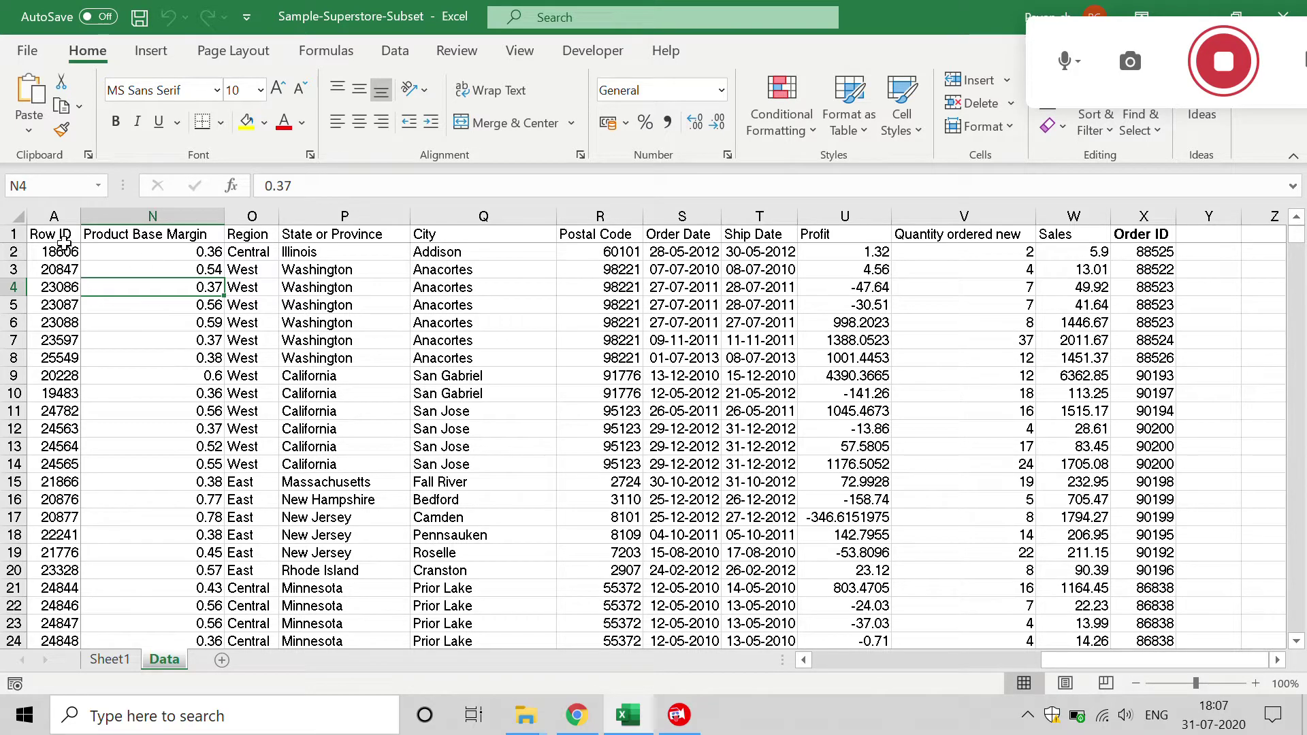
{"action": "left_click", "coordinate": [17, 217]}
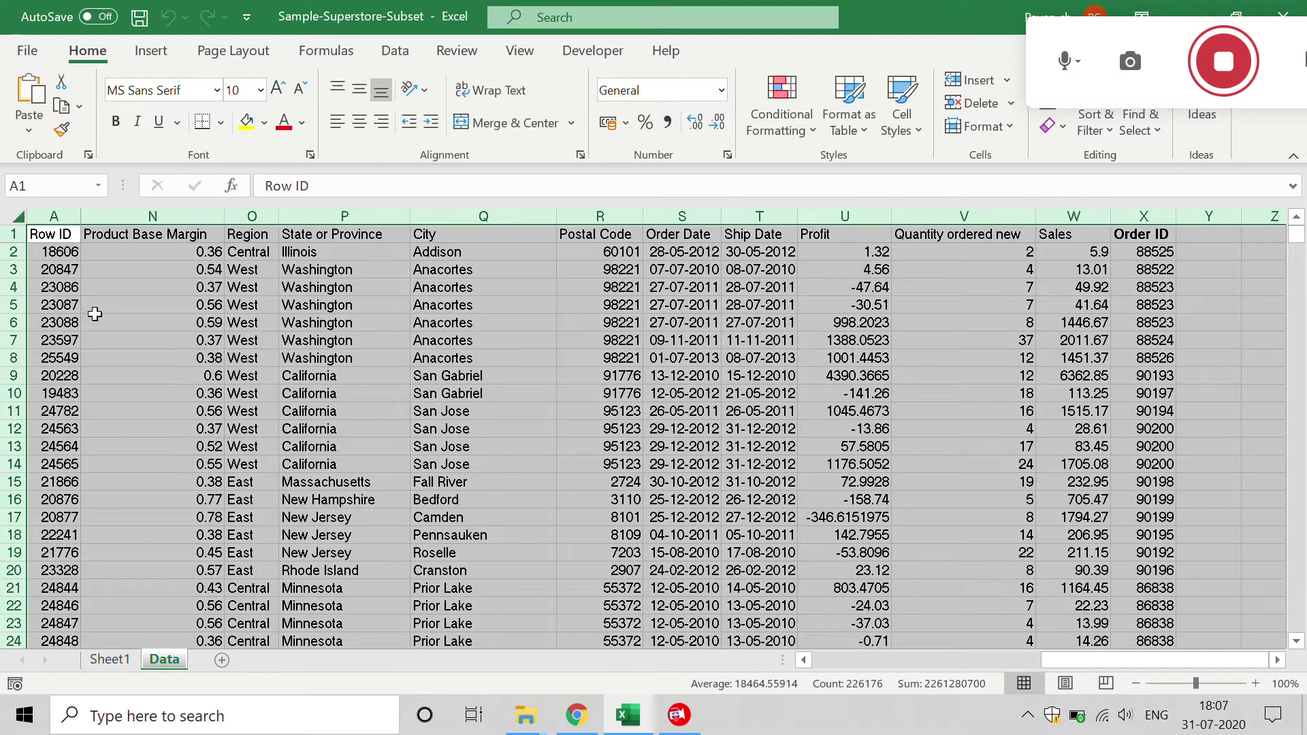
{"action": "left_click", "coordinate": [151, 51]}
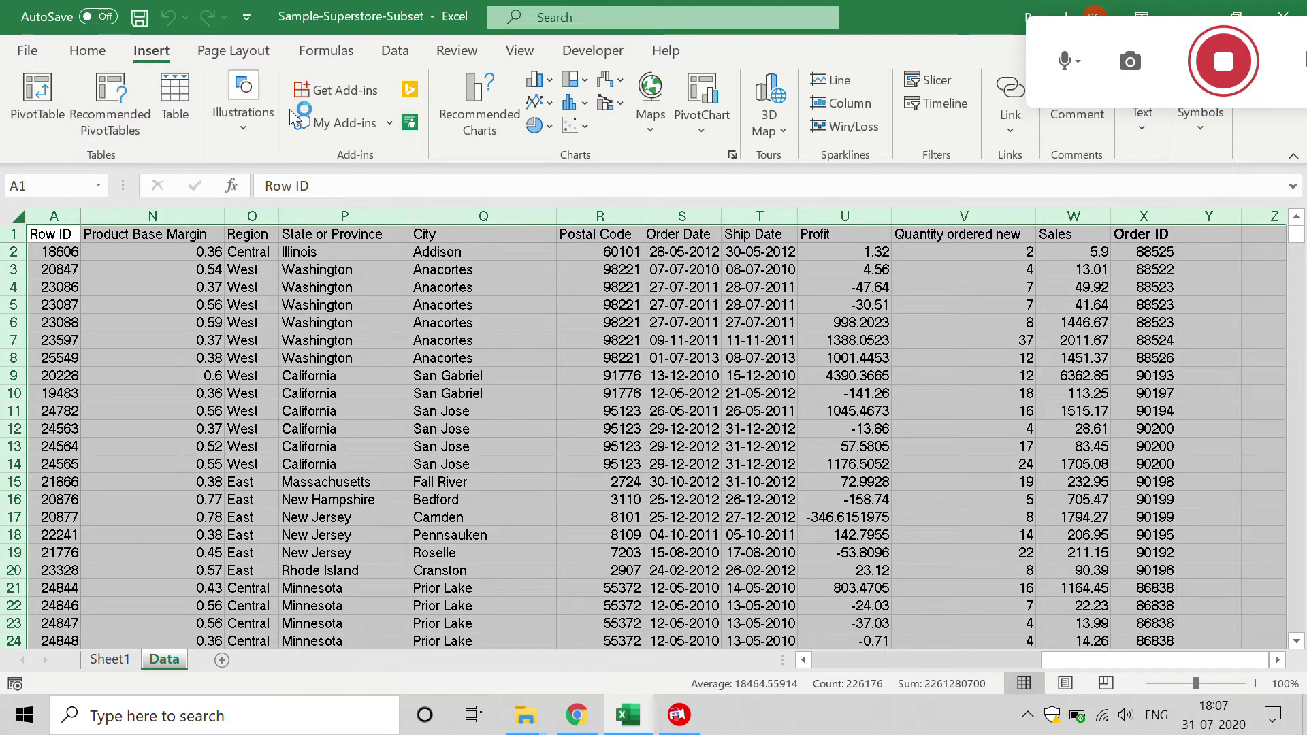
- Create an empty PivotTable on a new worksheet from Data!$A:$X
{"action": "left_click", "coordinate": [45, 94]}
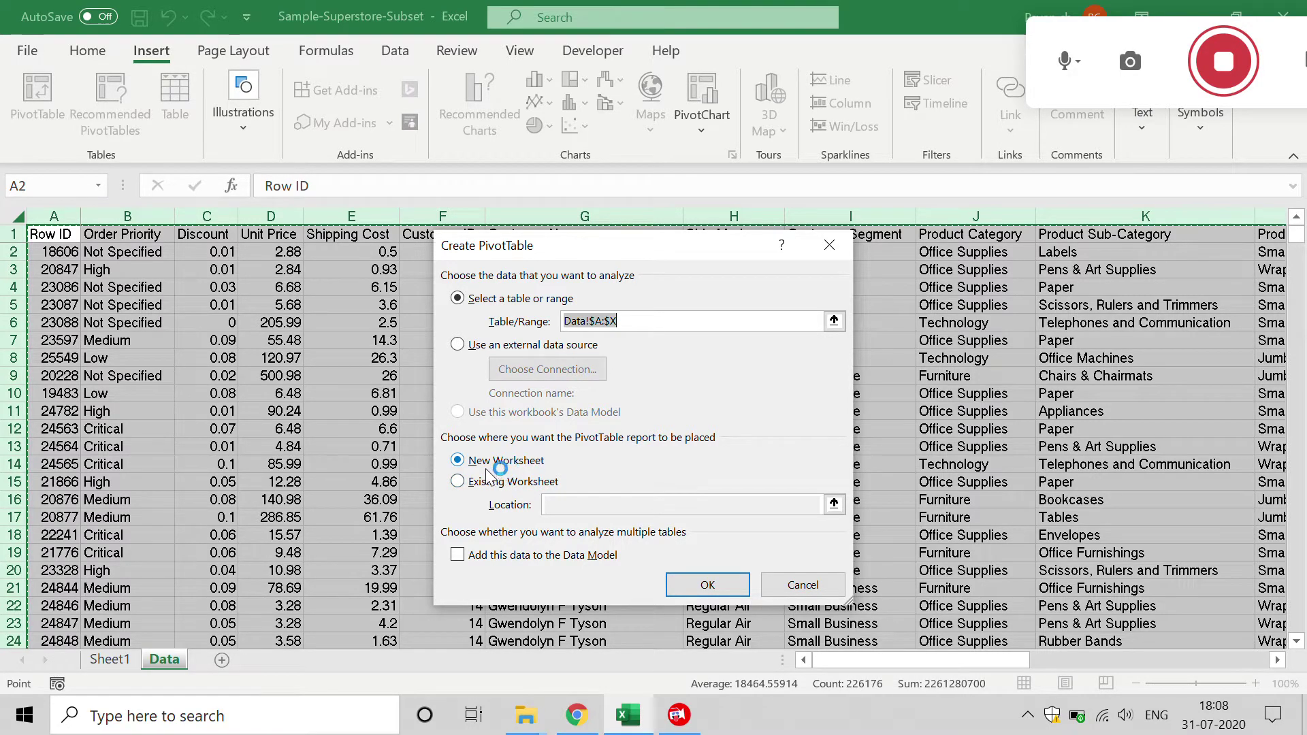
{"action": "left_click", "coordinate": [708, 587]}
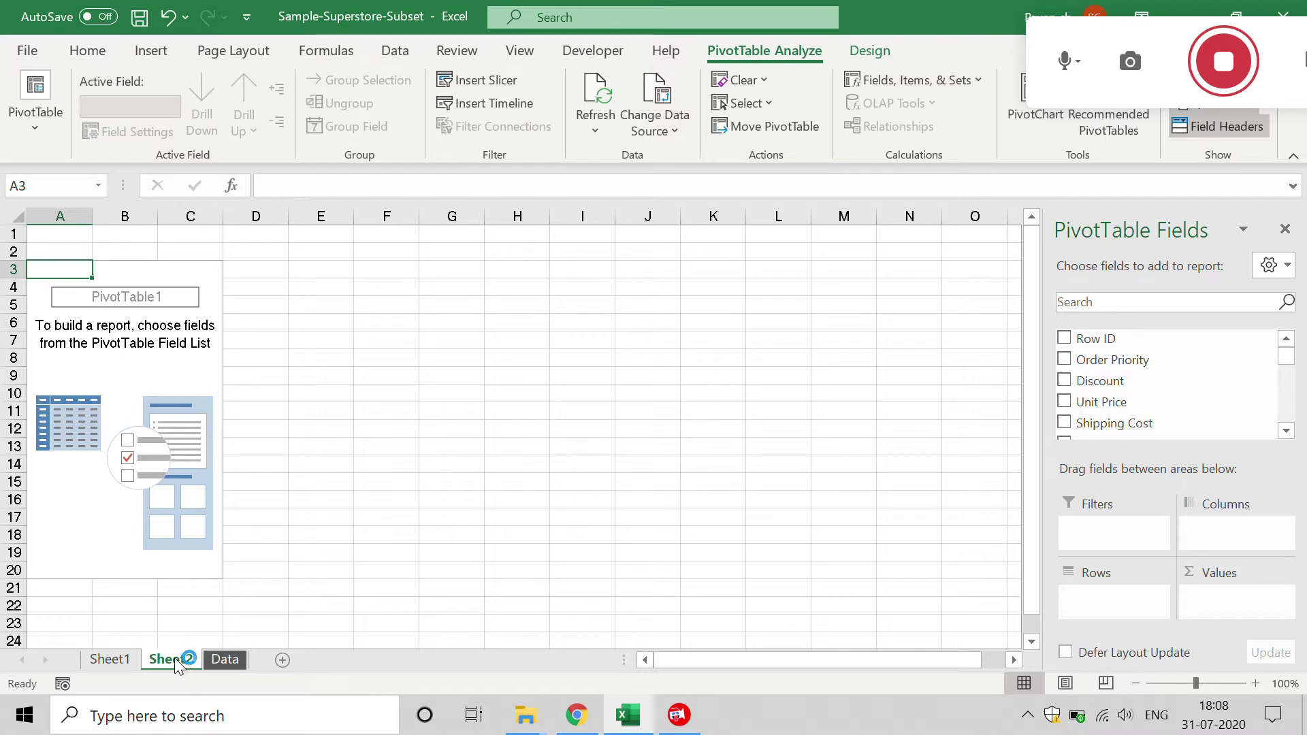
- Add Product Sub-Category to the pivot table's Rows area
{"action": "left_click", "coordinate": [122, 349]}
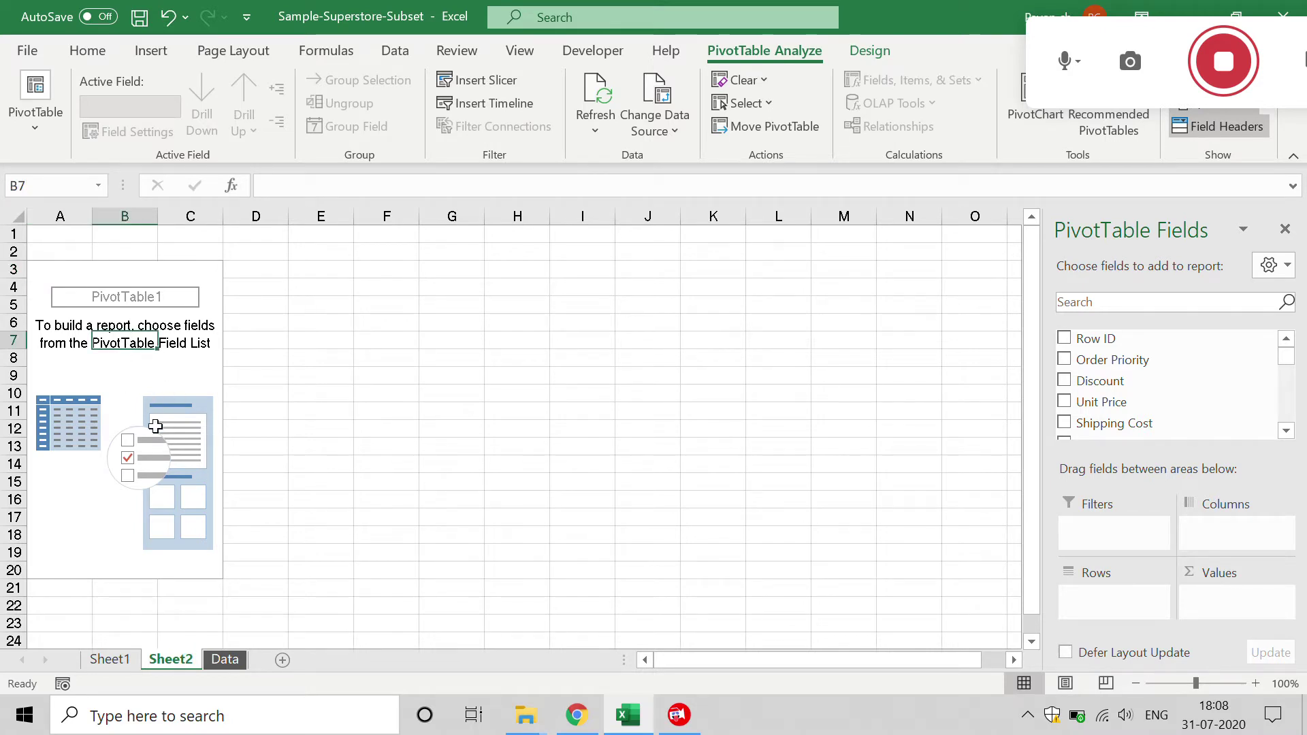
{"action": "left_click", "coordinate": [137, 377]}
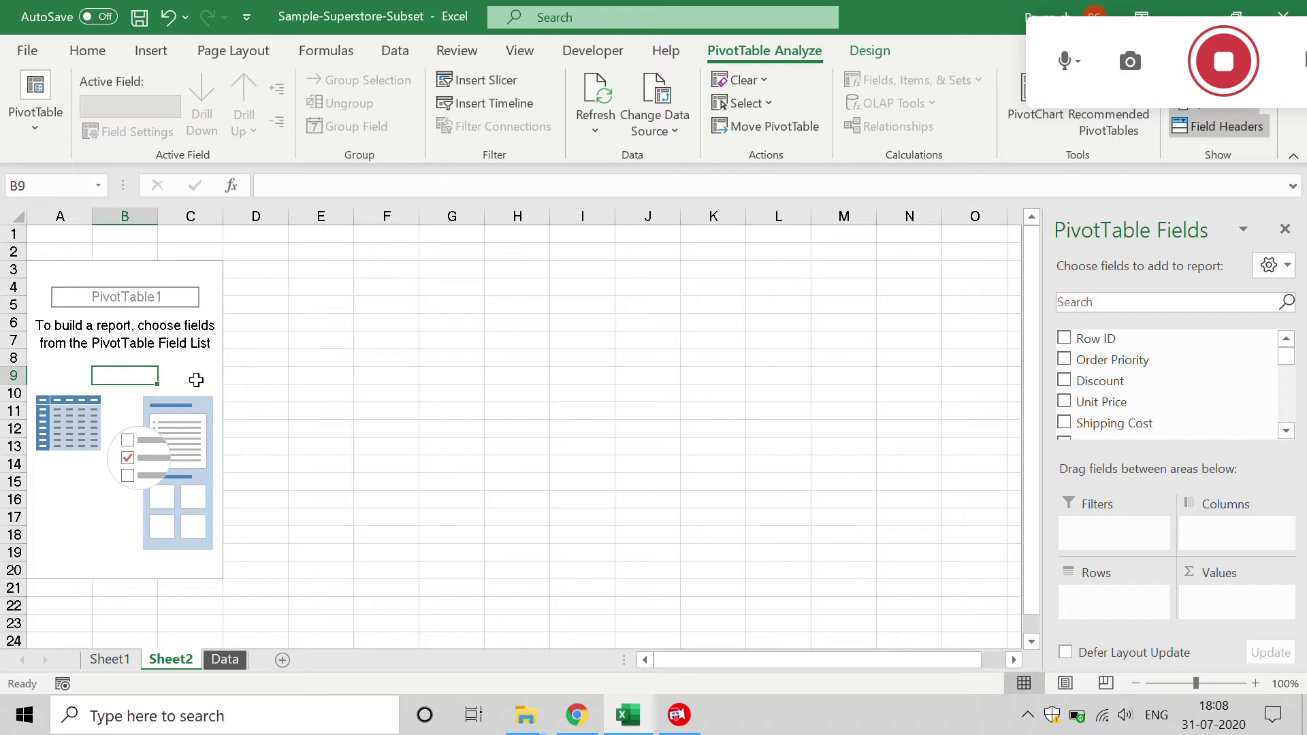
{"action": "left_click", "coordinate": [1286, 431]}
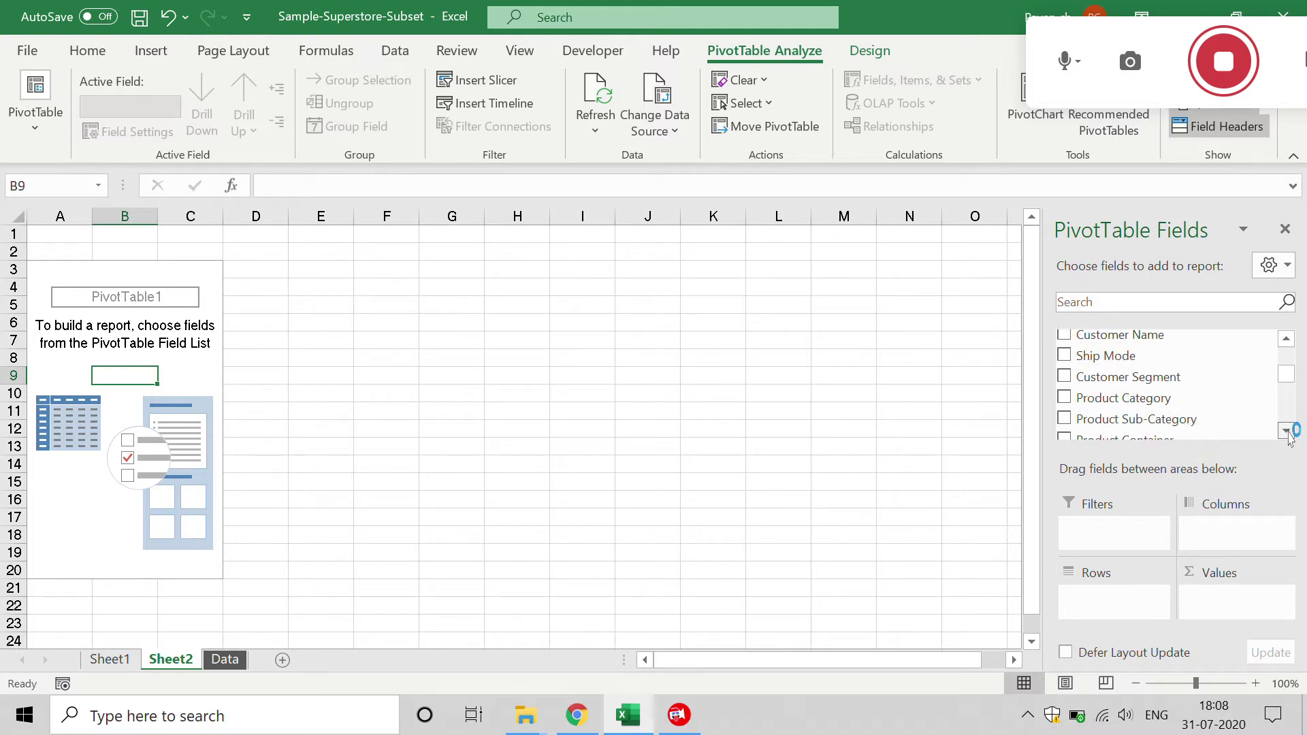
{"action": "left_click", "coordinate": [1285, 431]}
{"action": "left_click", "coordinate": [1285, 431]}
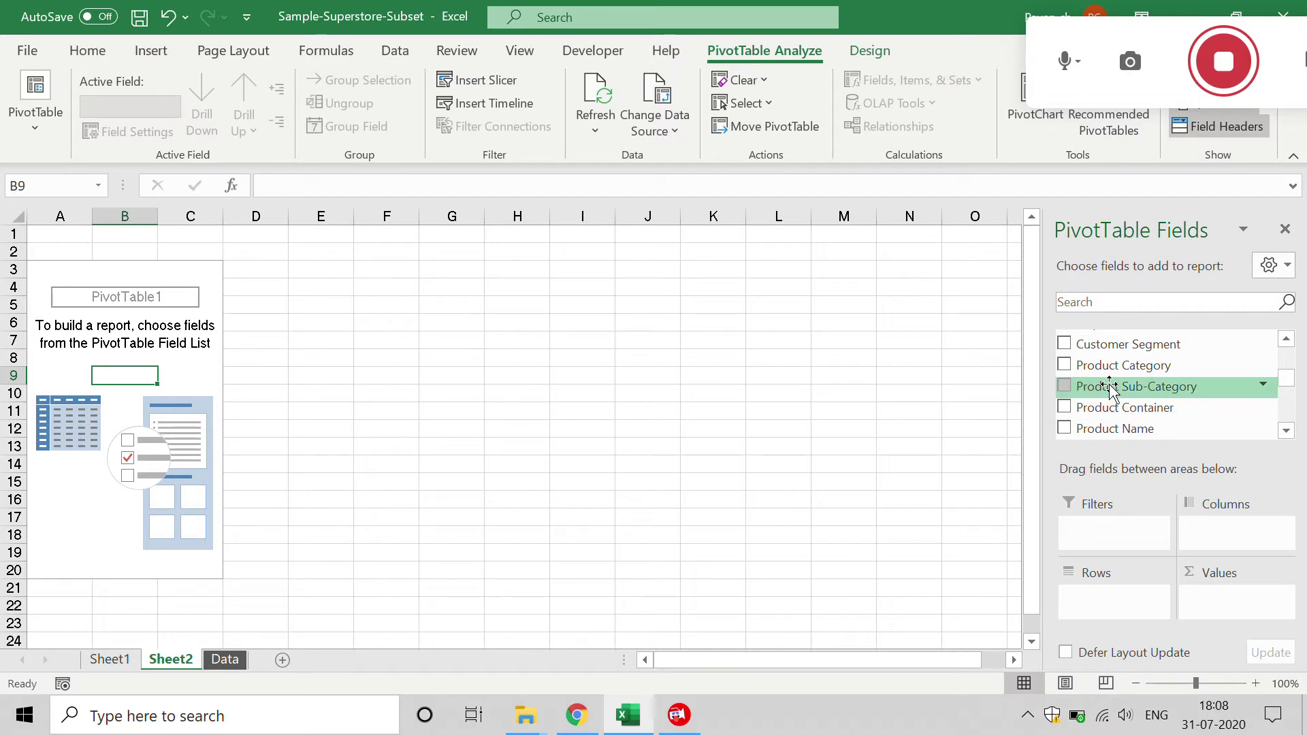
{"action": "left_click_drag", "start_coordinate": [1110, 387], "coordinate": [1116, 603]}
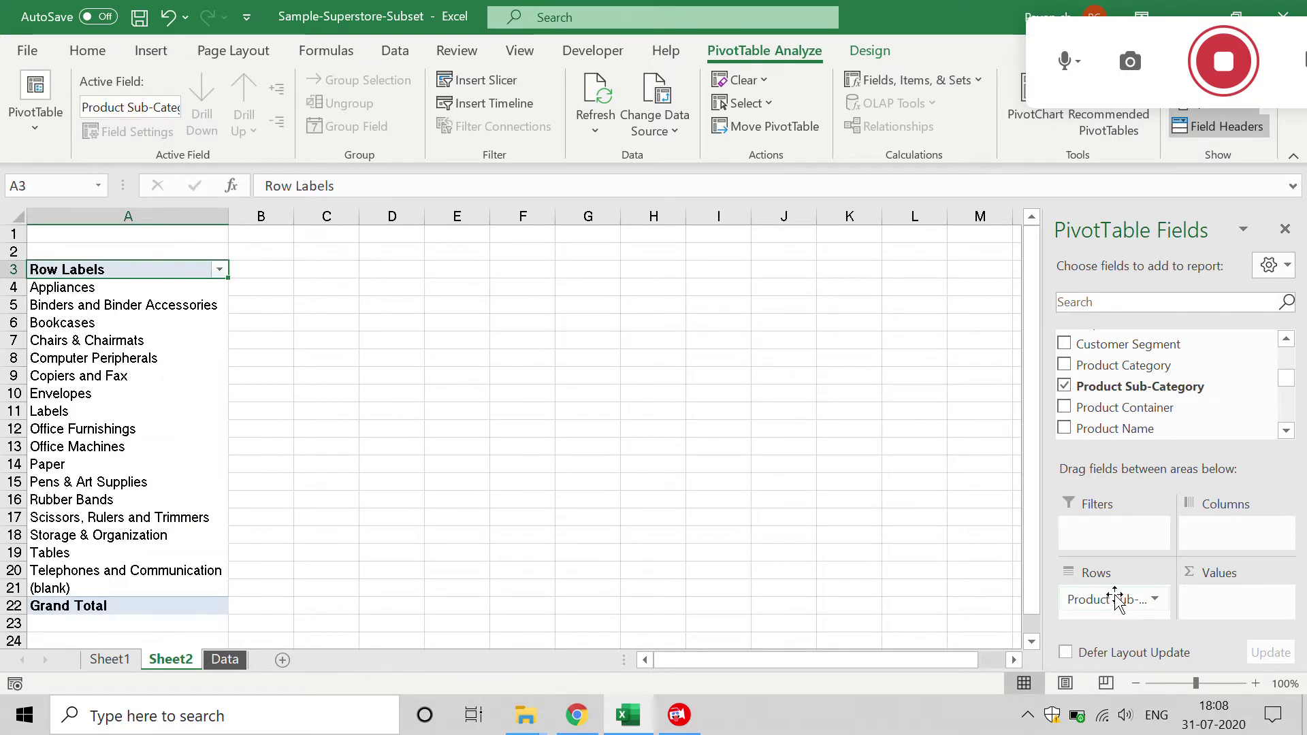
{"action": "left_click", "coordinate": [126, 342]}
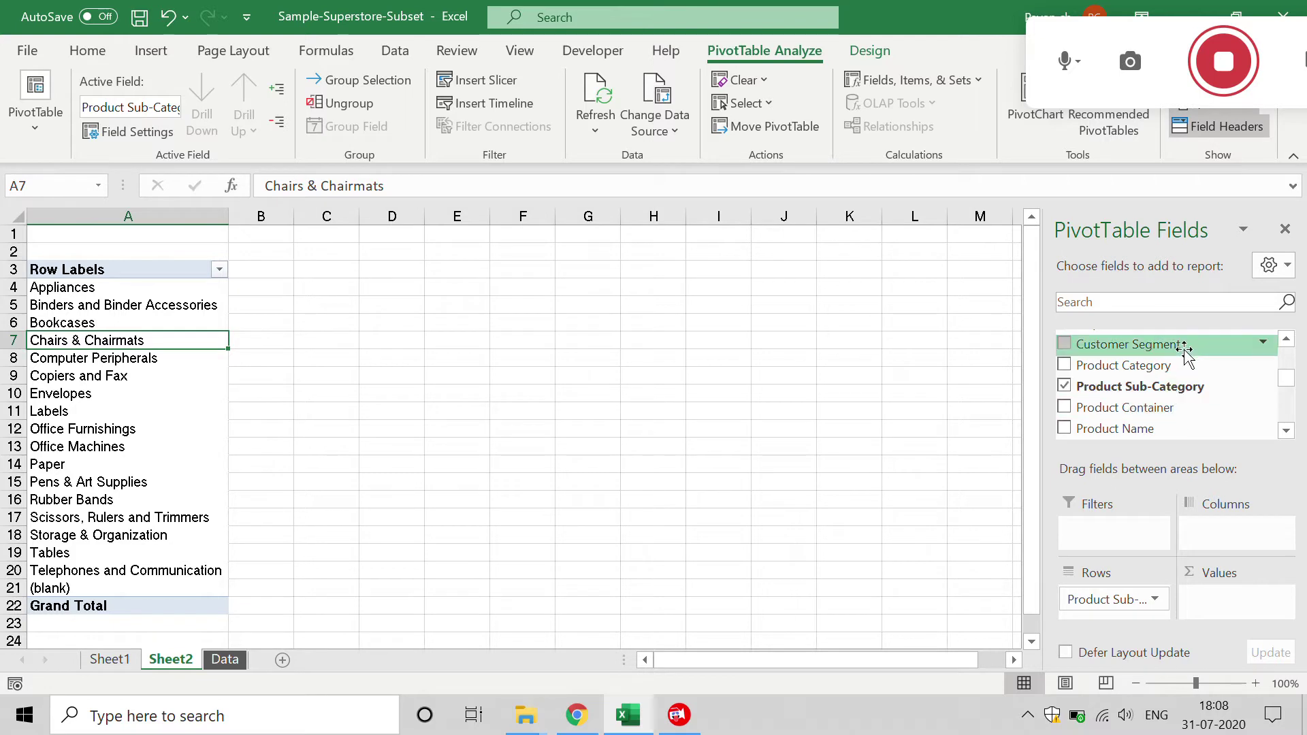
- Find the Sales field by searching 'sale' and add it to Values as Sum of Sales
{"action": "scroll", "coordinate": [1192, 401], "scroll_direction": "down", "scroll_amount": 1}
{"action": "scroll", "coordinate": [1191, 383], "scroll_direction": "down", "scroll_amount": 3}
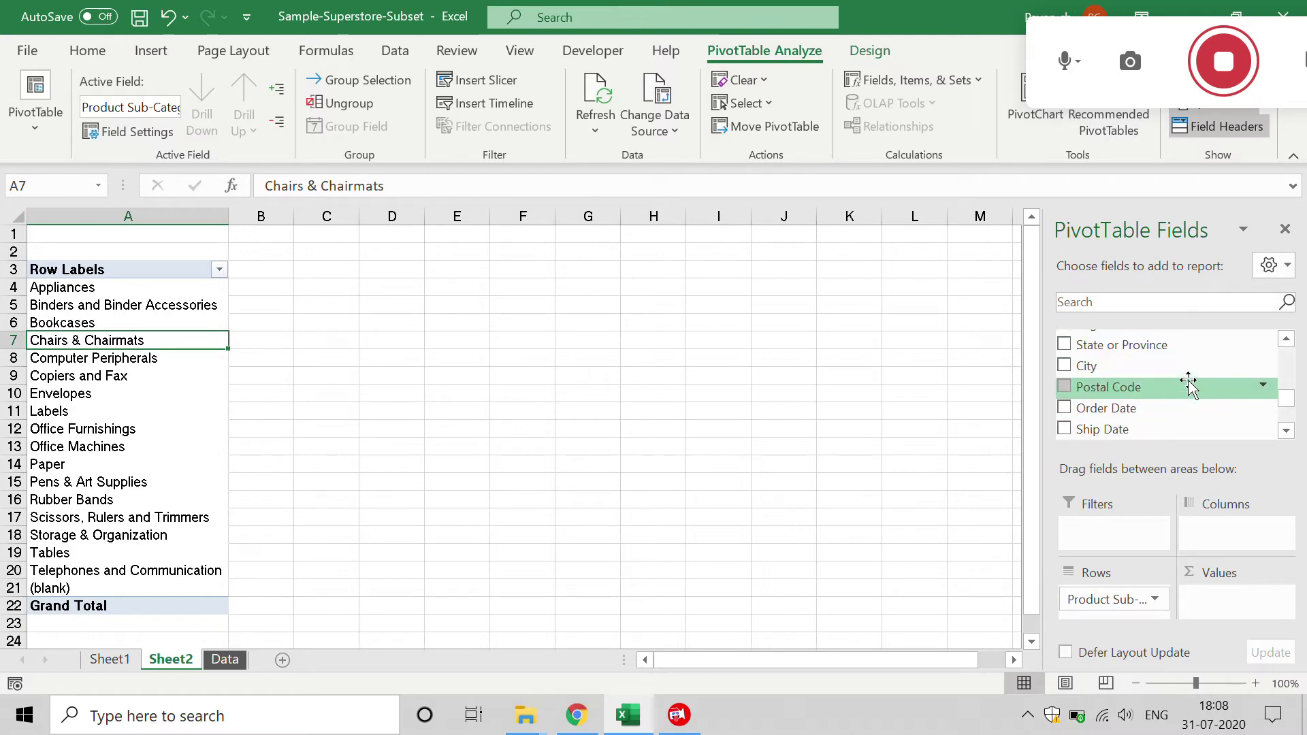
{"action": "left_click", "coordinate": [1143, 302]}
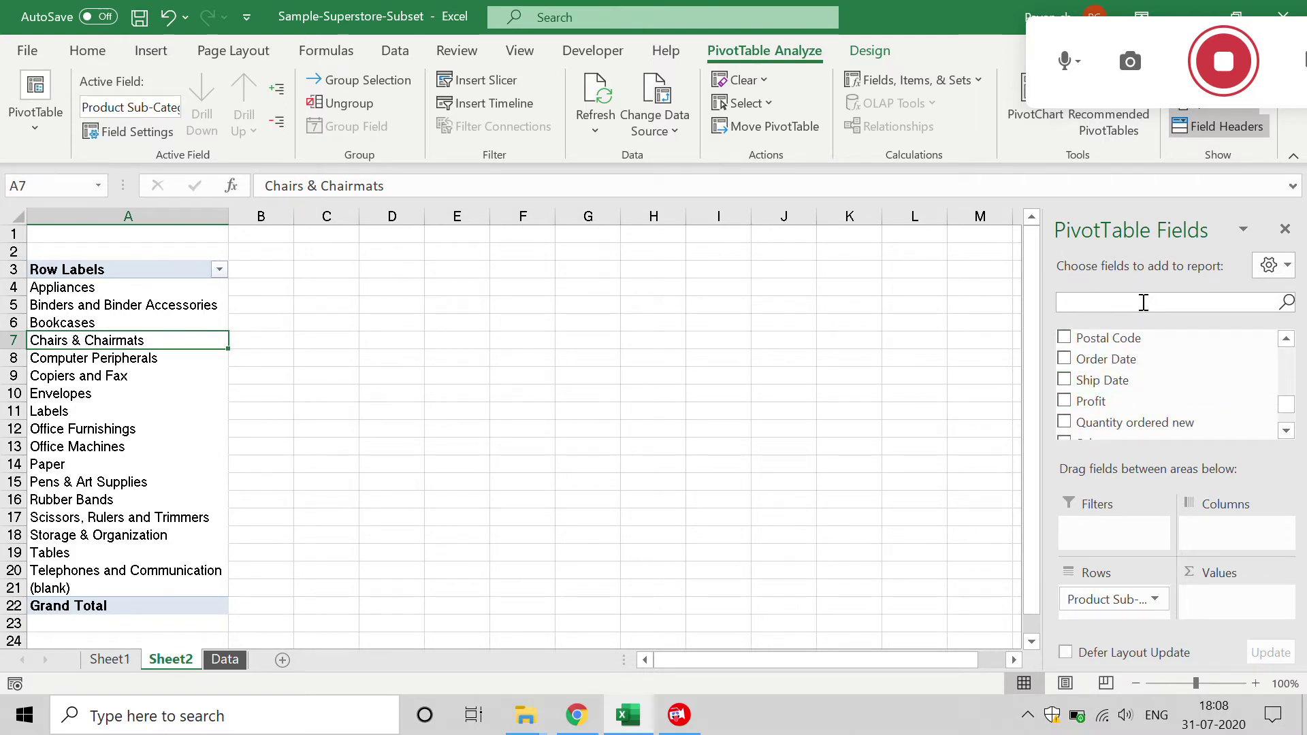
{"action": "type", "text": "sales"}
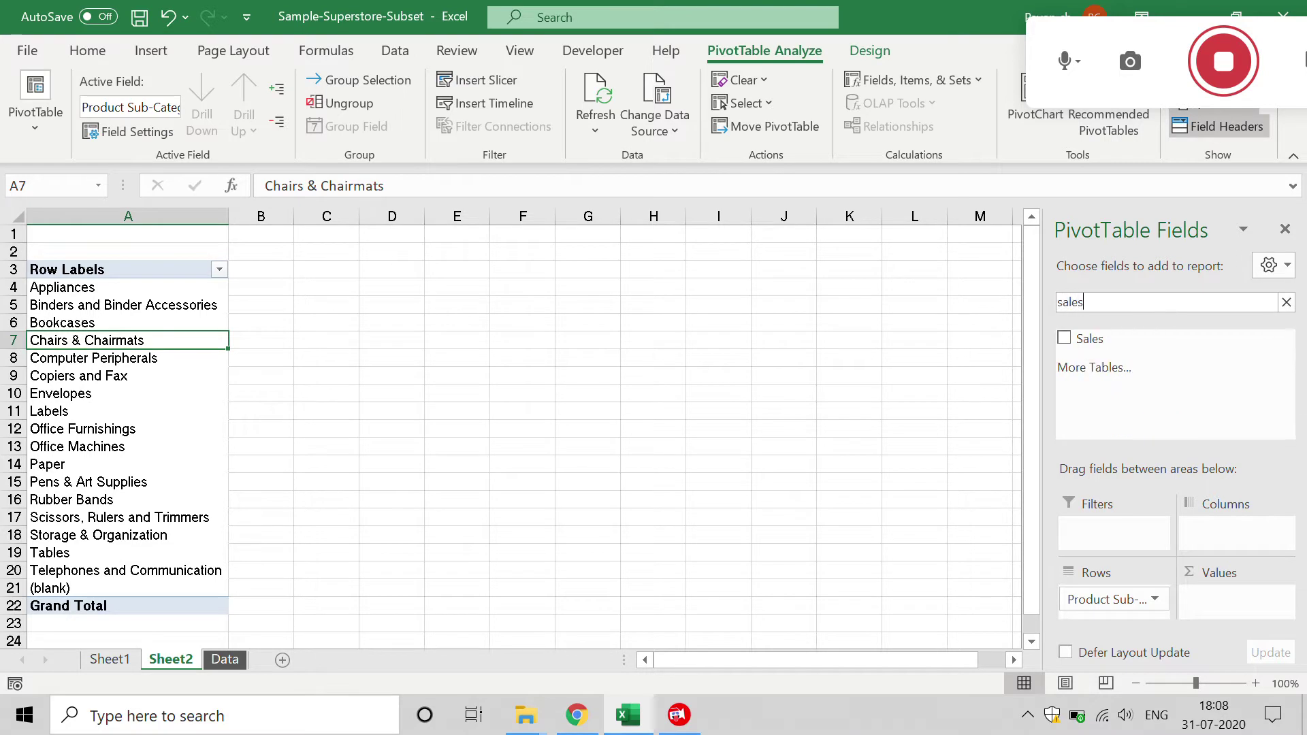
{"action": "left_click_drag", "start_coordinate": [1135, 338], "coordinate": [1232, 609]}
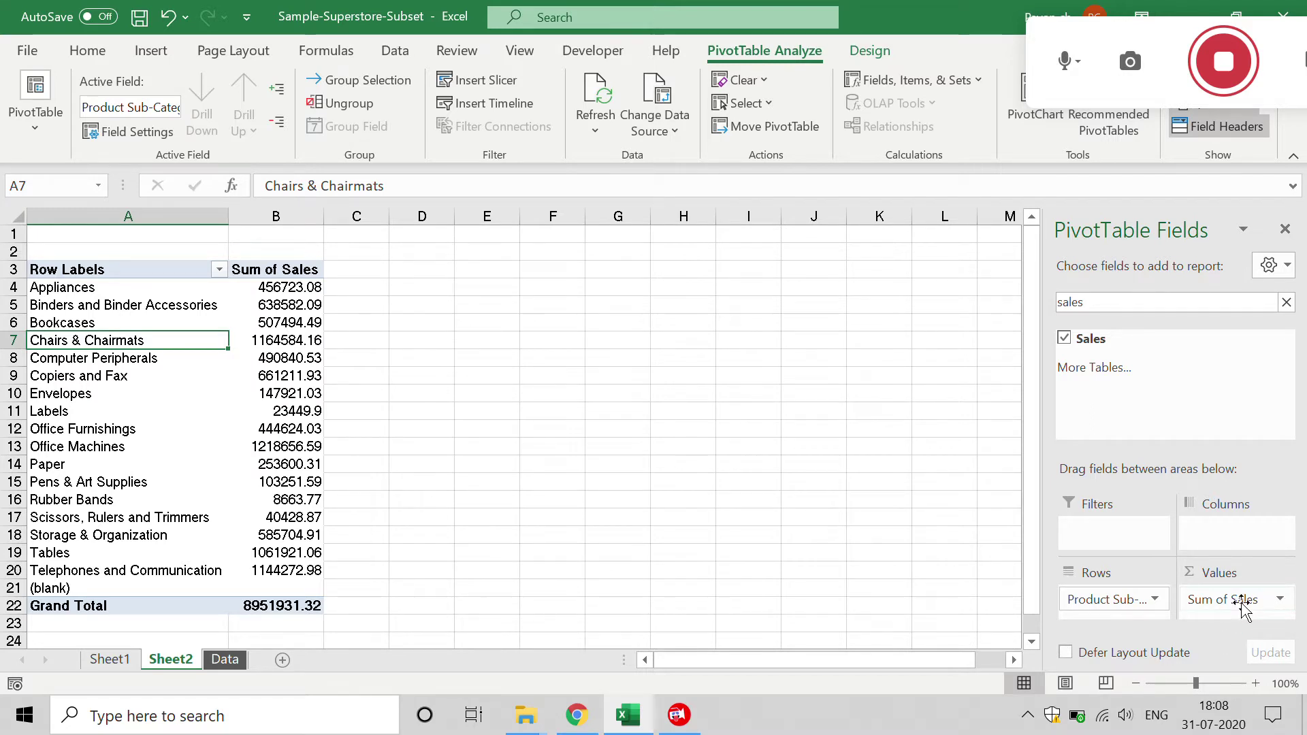
{"action": "left_click", "coordinate": [1279, 599]}
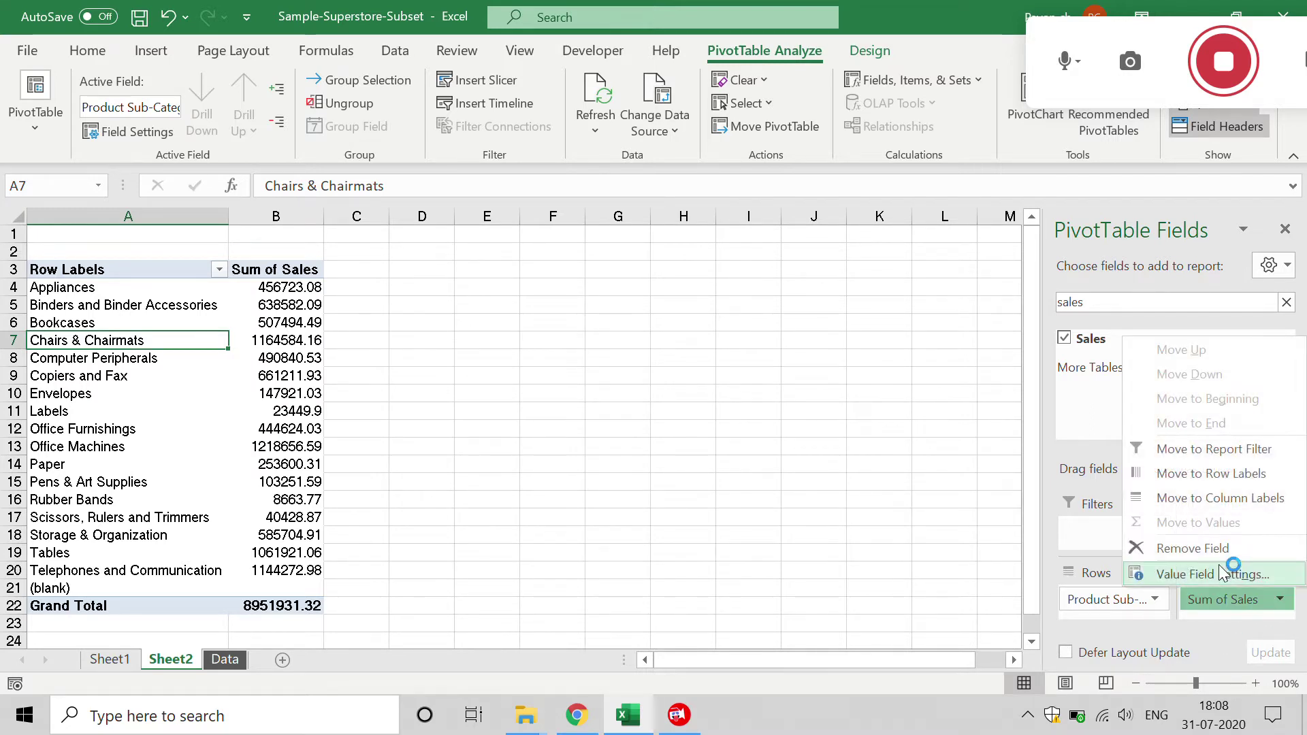
{"action": "left_click", "coordinate": [1223, 574]}
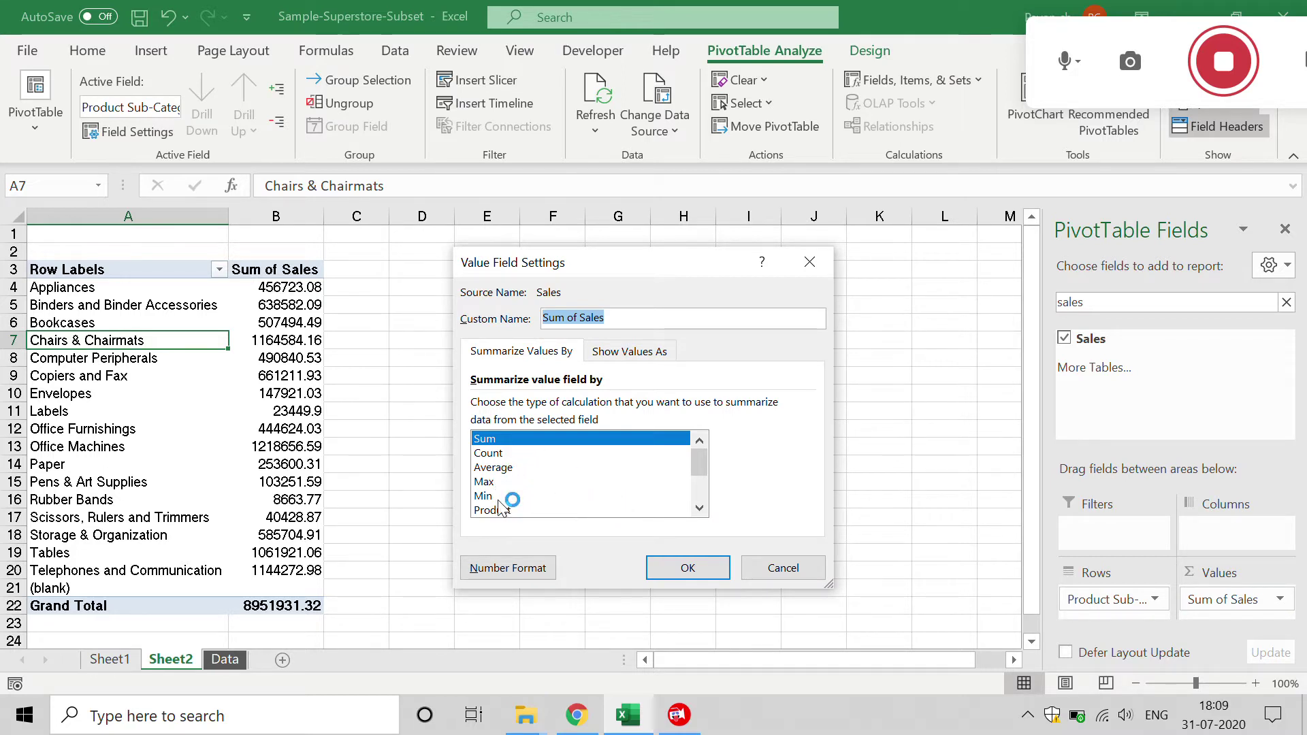
{"action": "left_click", "coordinate": [803, 568]}
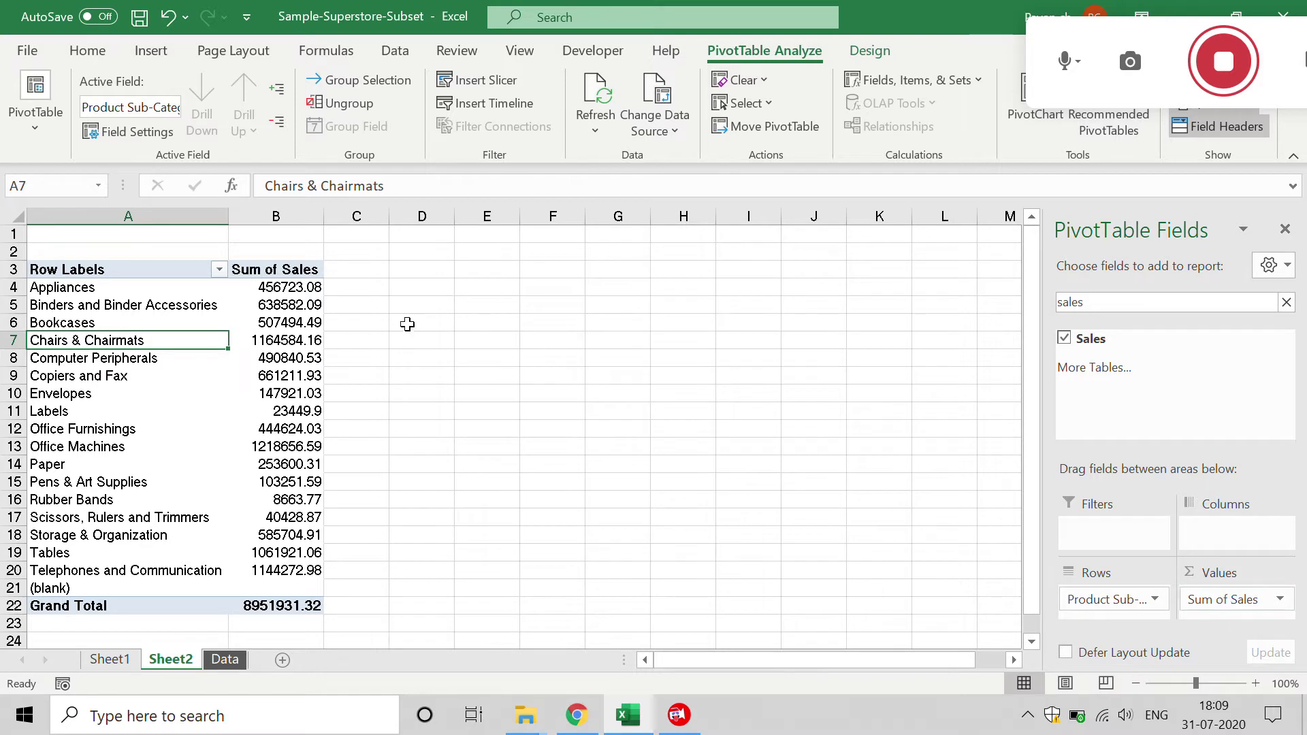
{"action": "left_click", "coordinate": [271, 307]}
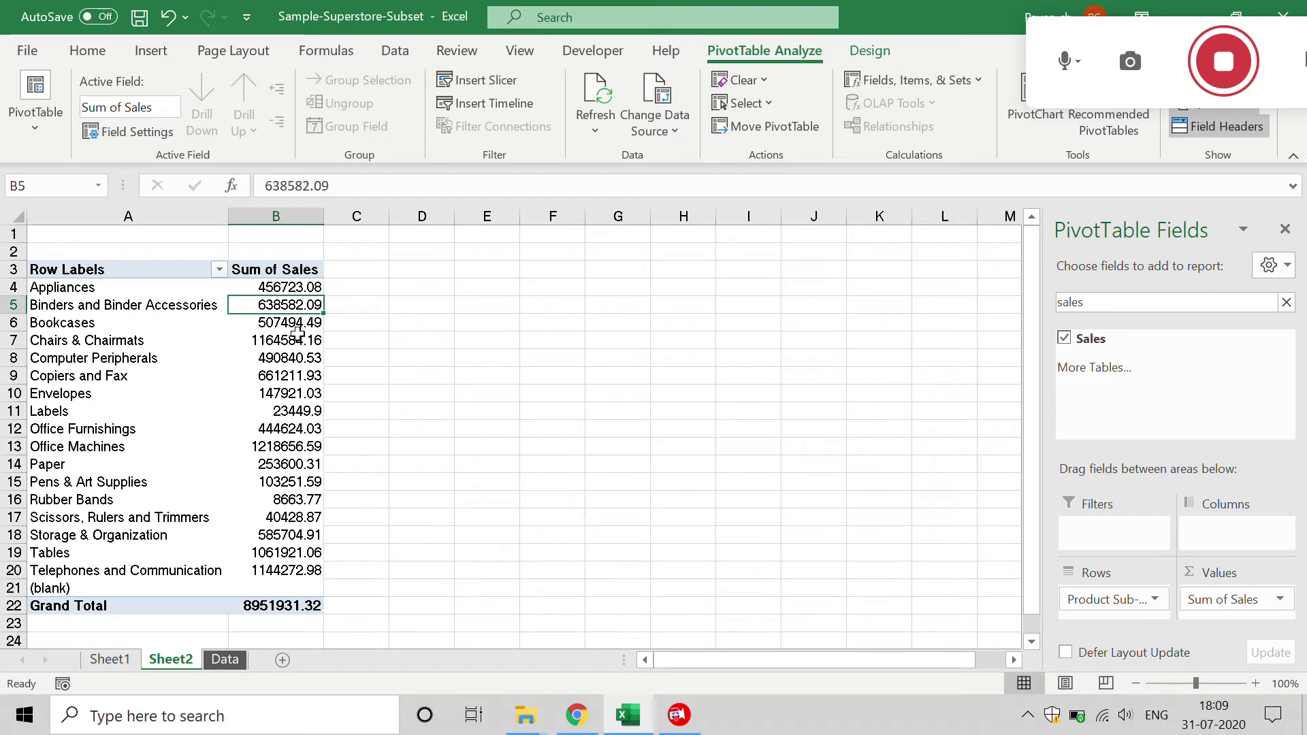
{"action": "mouse_move", "coordinate": [273, 287]}
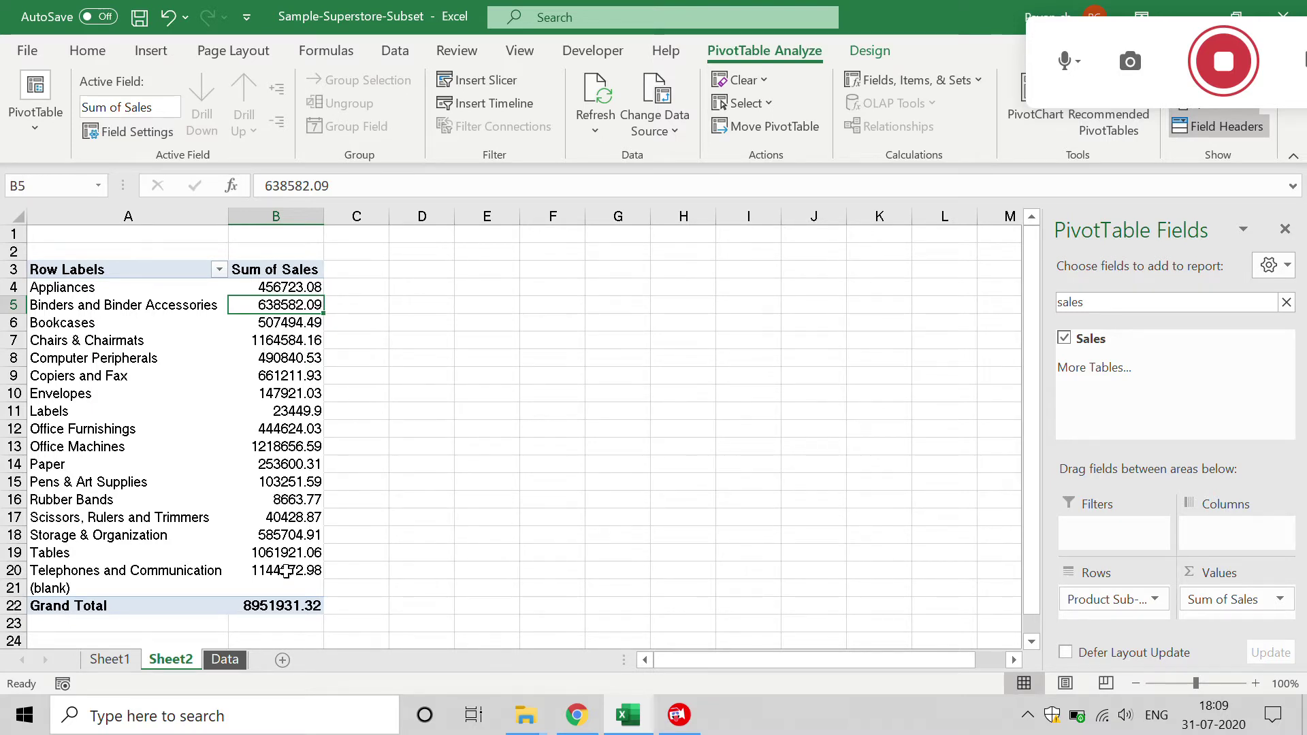
- Sort the sub-categories by Sum of Sales from largest to smallest
{"action": "right_click", "coordinate": [275, 338]}
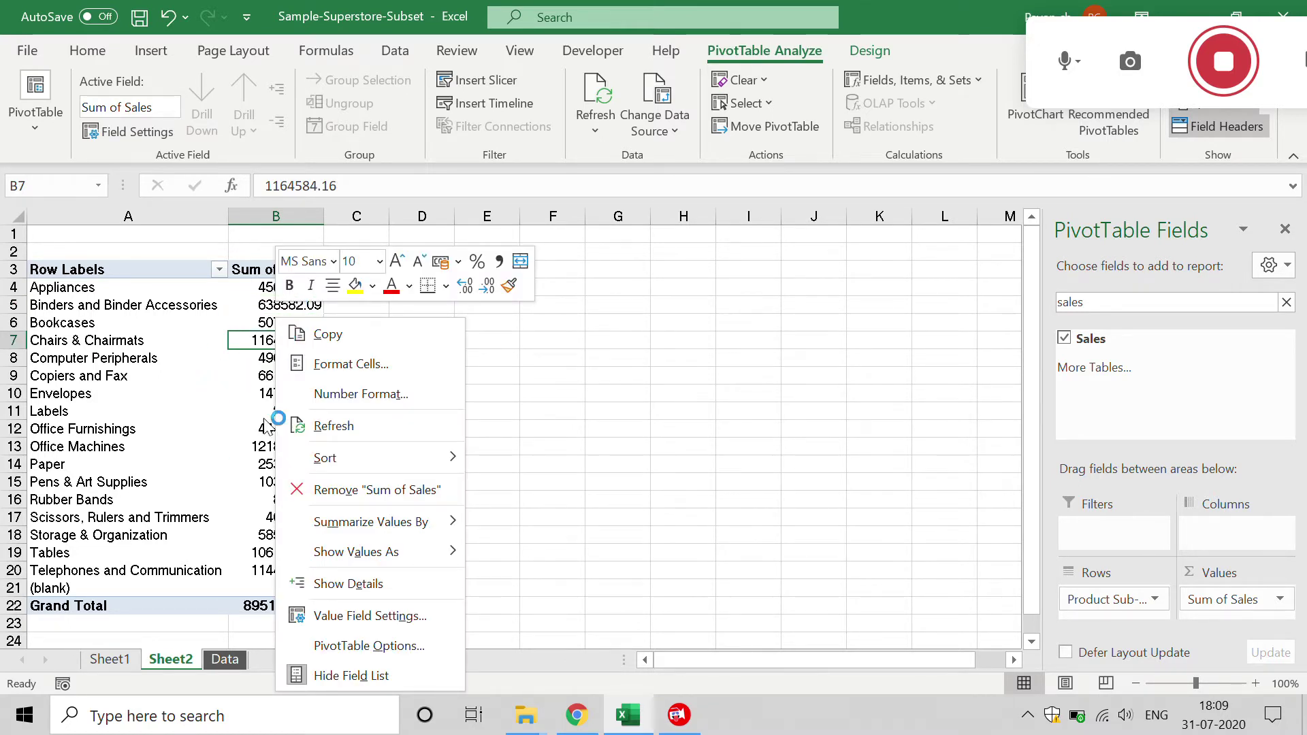
{"action": "mouse_move", "coordinate": [325, 459]}
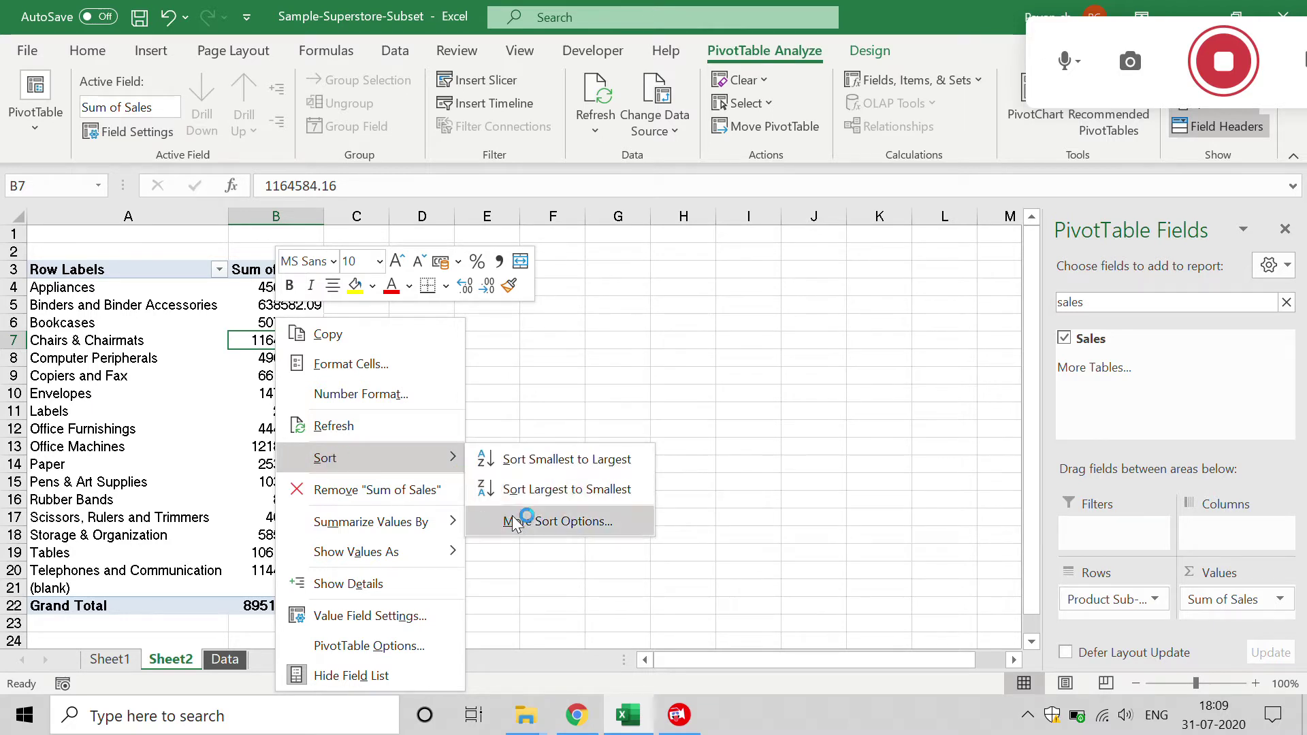
{"action": "left_click", "coordinate": [593, 492]}
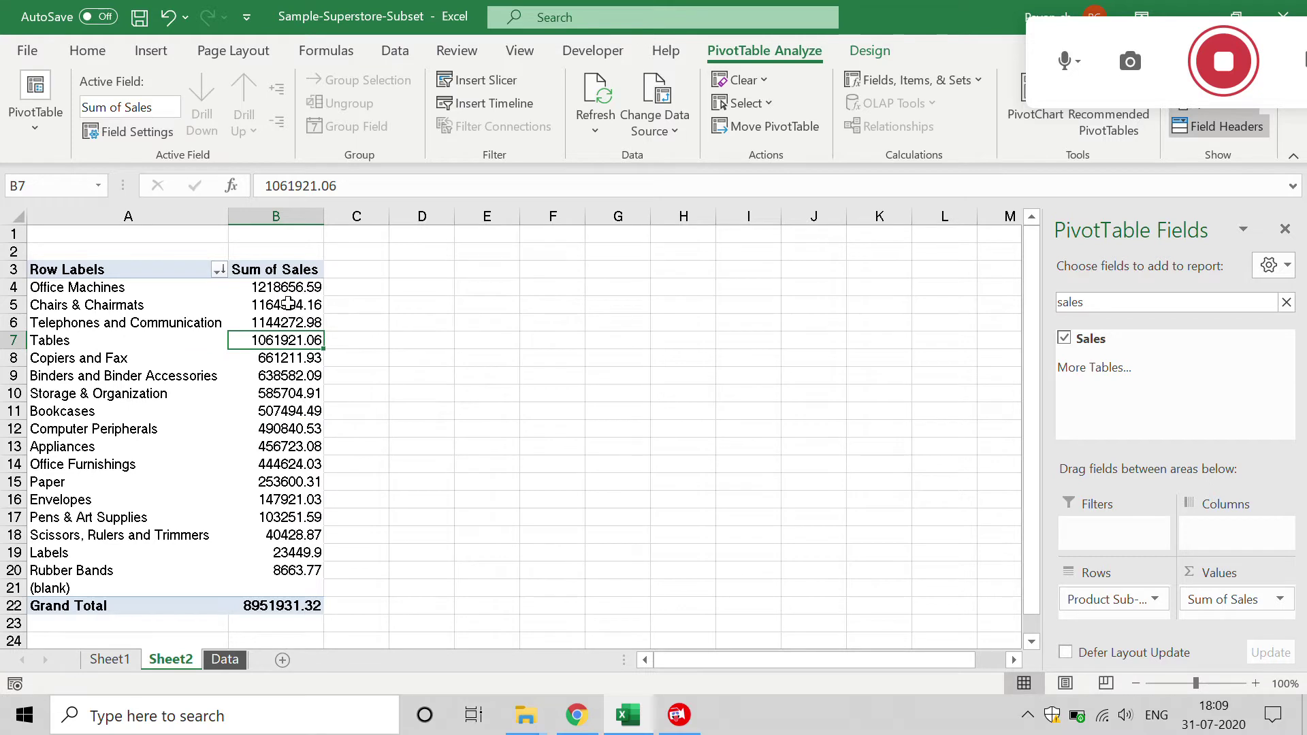
{"action": "mouse_move", "coordinate": [282, 290]}
{"action": "mouse_move", "coordinate": [282, 317]}
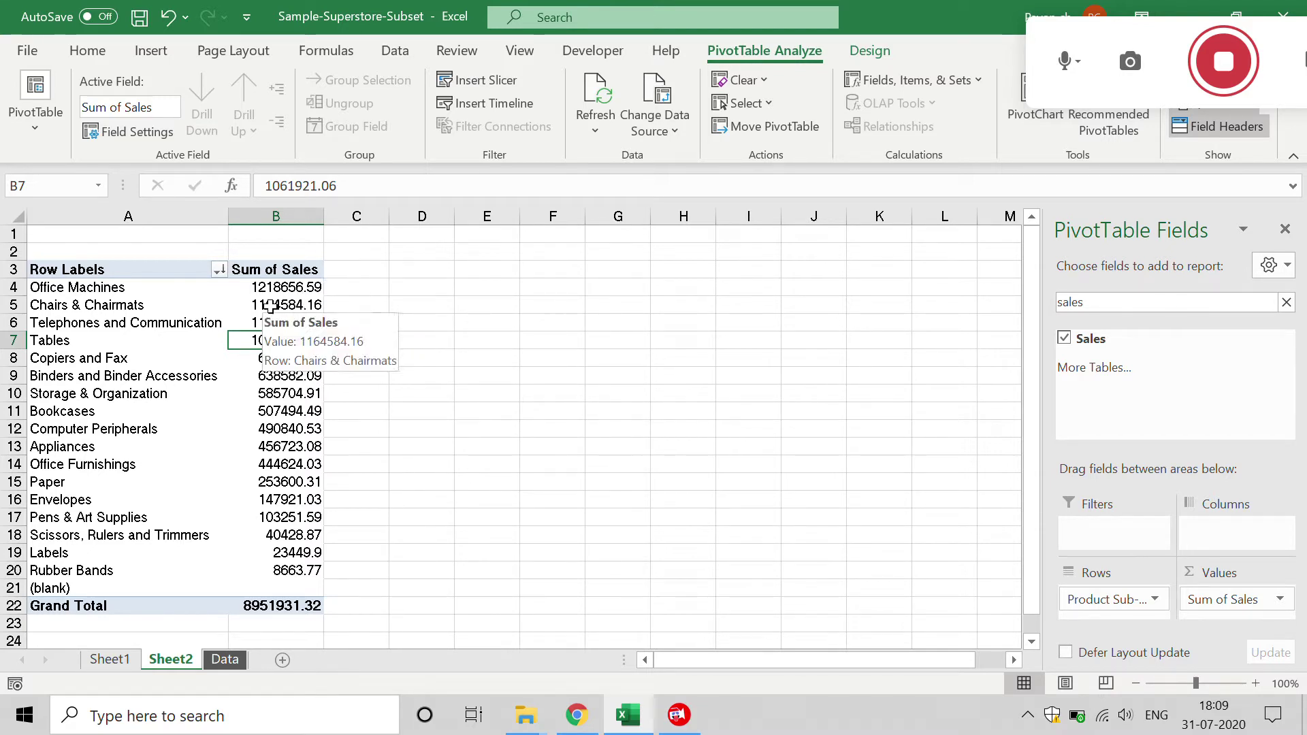
- Format Sum of Sales as Number with 0 decimal places and a 1000 separator
{"action": "right_click", "coordinate": [279, 307]}
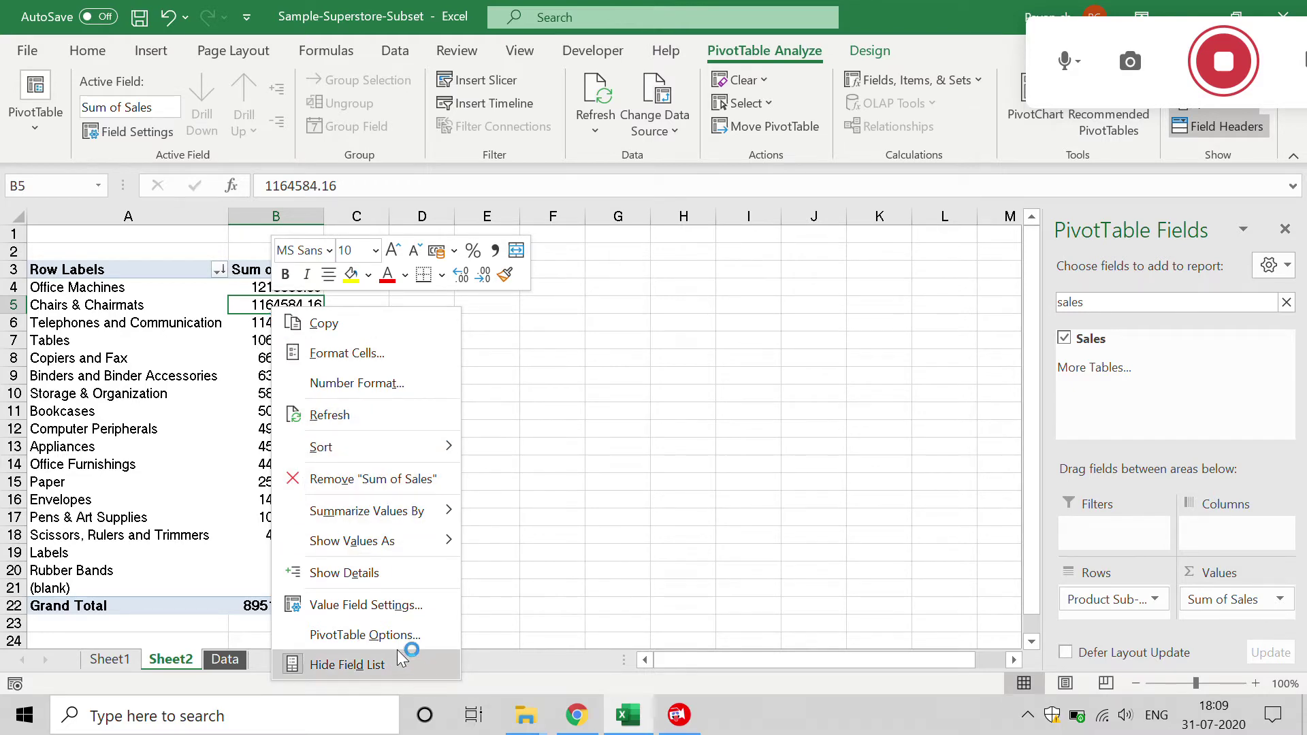
{"action": "left_click", "coordinate": [352, 606]}
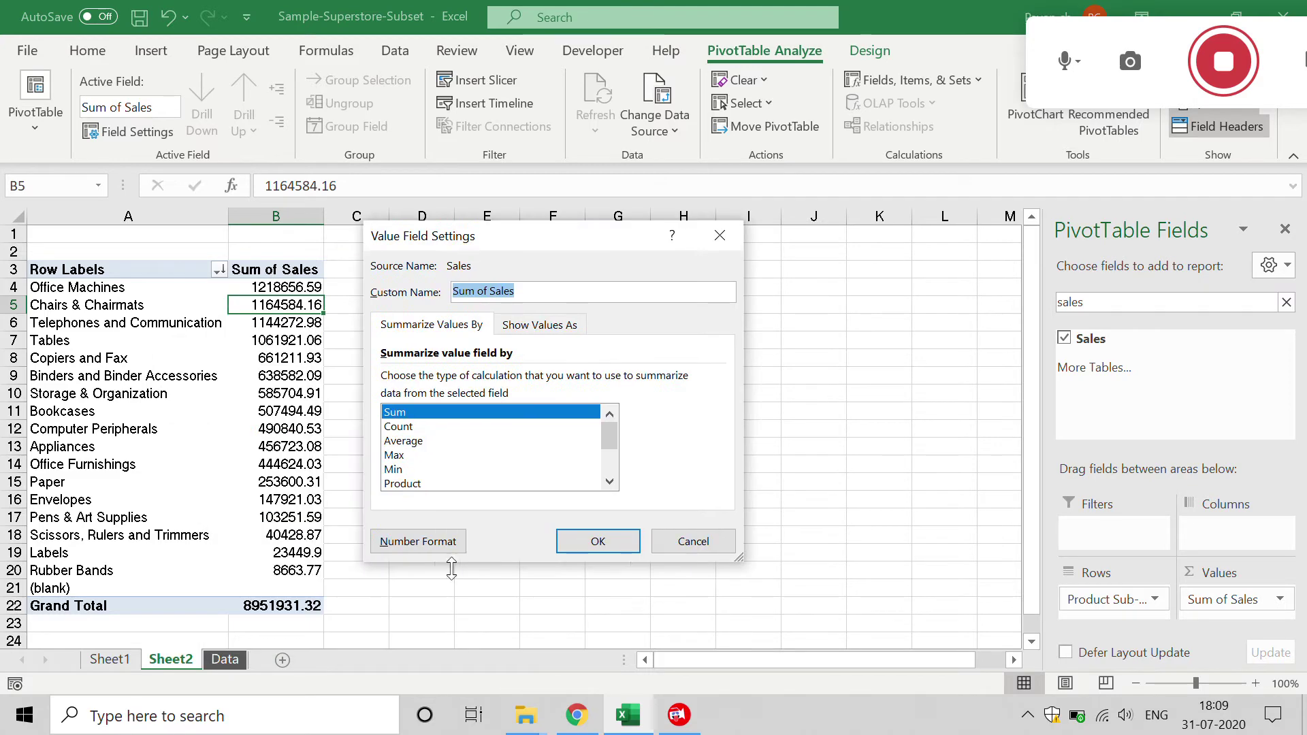
{"action": "left_click", "coordinate": [423, 541]}
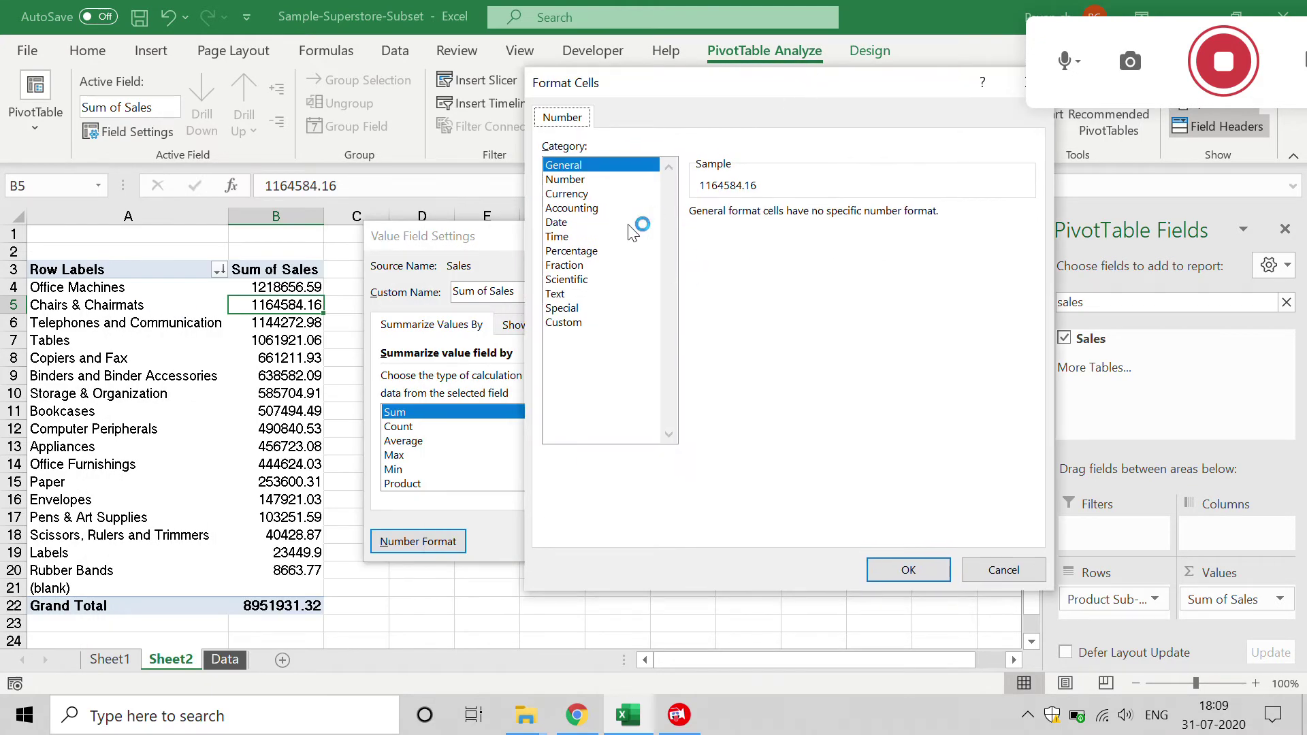
{"action": "left_click", "coordinate": [564, 181]}
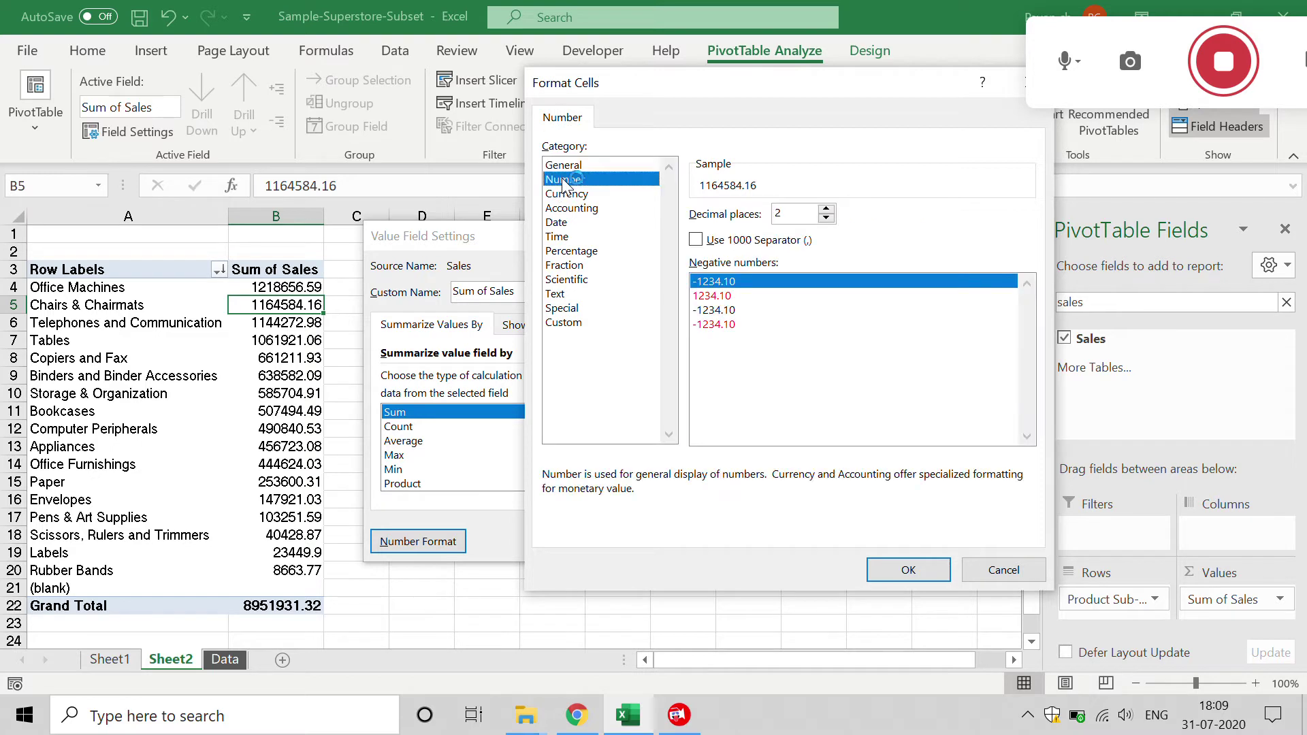
{"action": "left_click", "coordinate": [825, 218]}
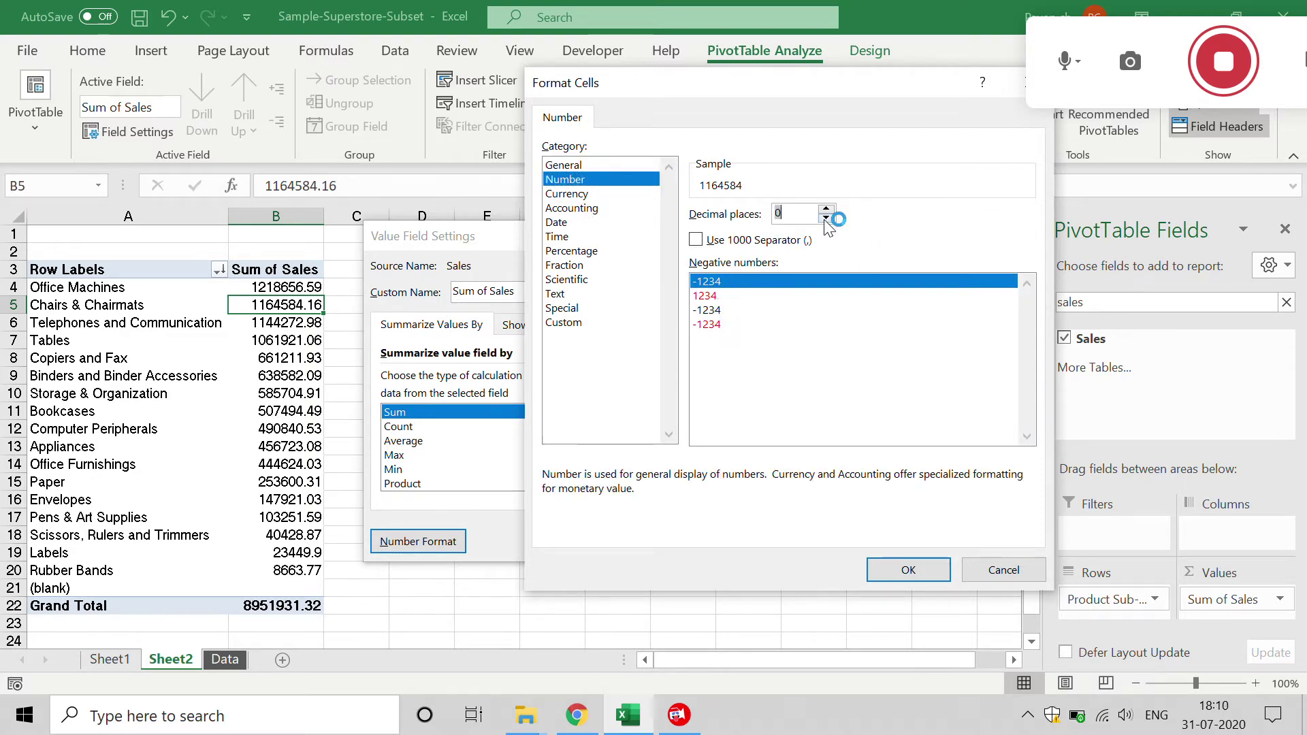
{"action": "left_click", "coordinate": [708, 242]}
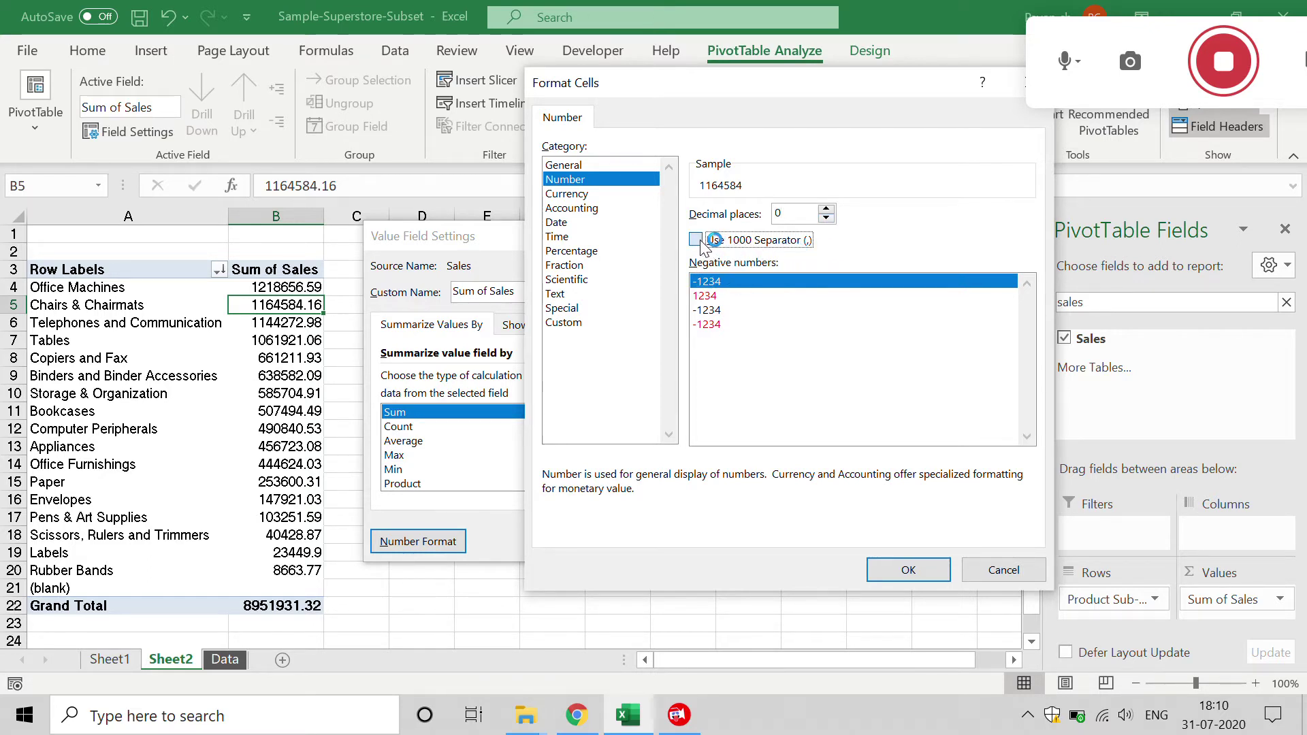
{"action": "left_click", "coordinate": [907, 570]}
{"action": "left_click", "coordinate": [597, 542]}
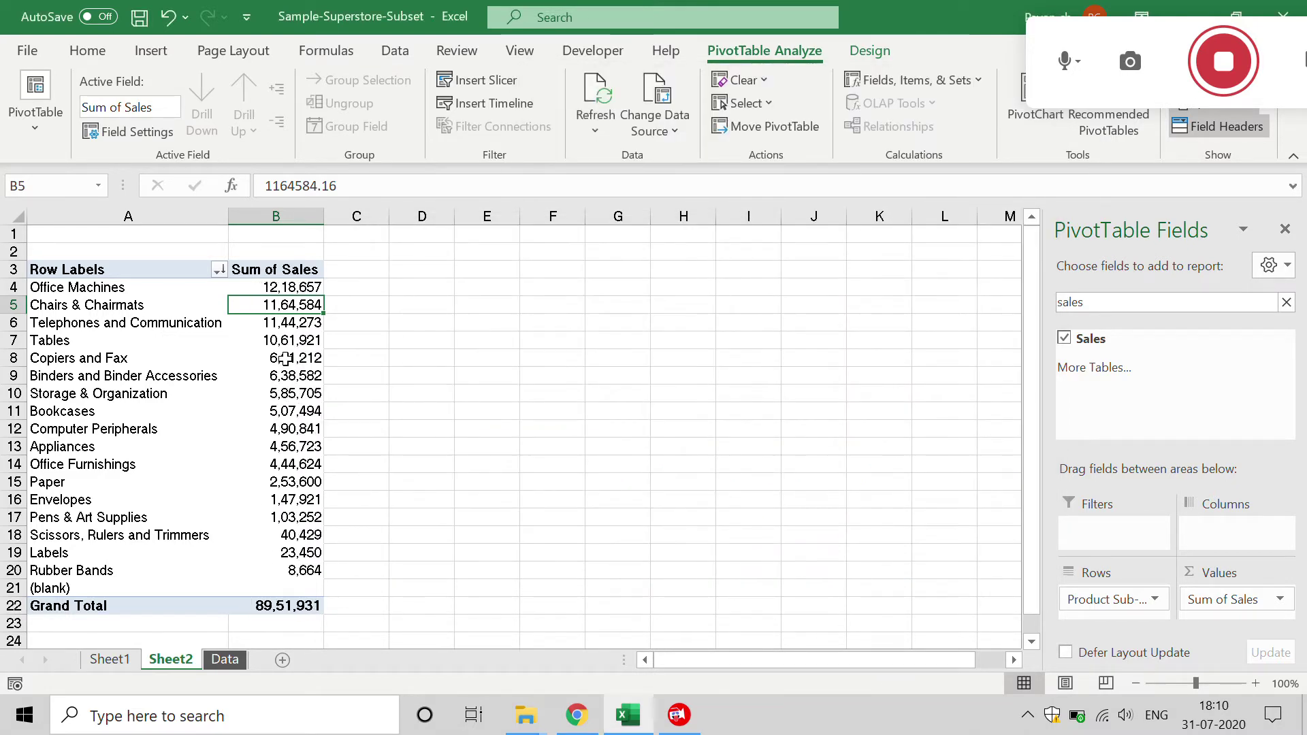
- Rename the value field's custom name from Sum of Sales to Total Sales
{"action": "right_click", "coordinate": [290, 267]}
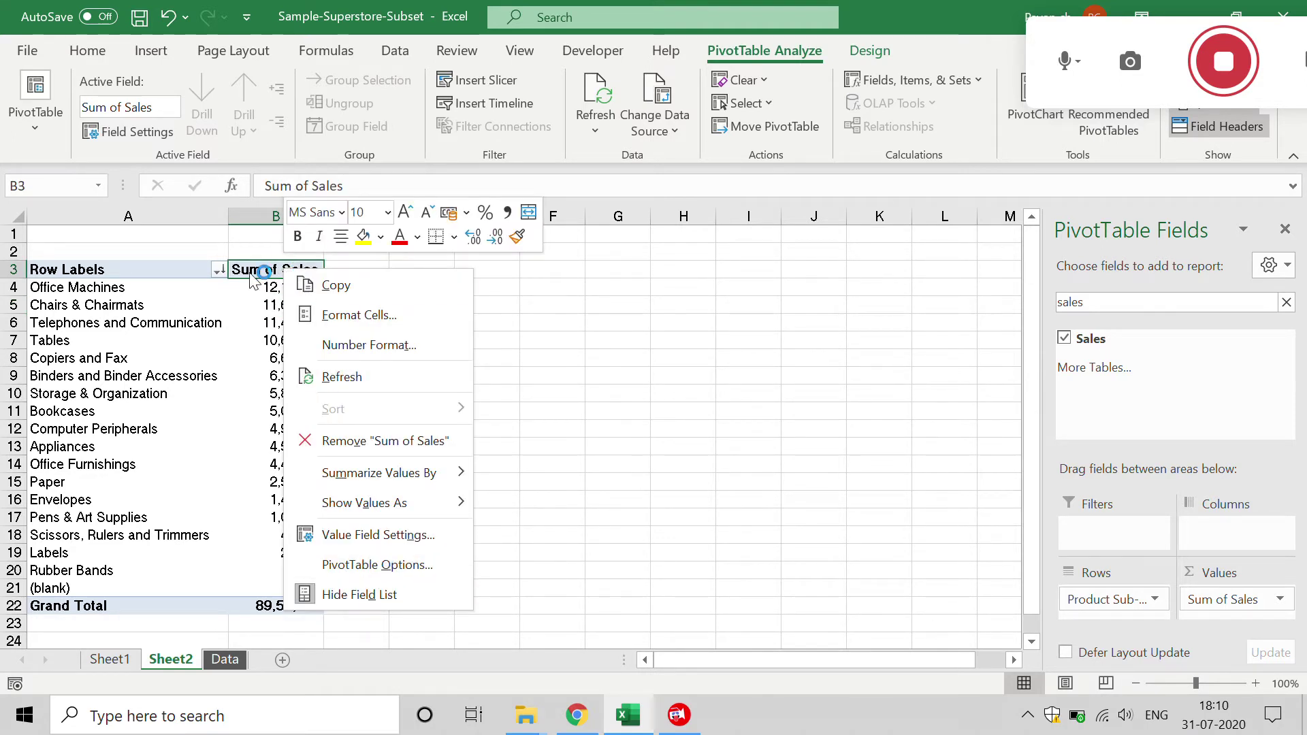
{"action": "left_click", "coordinate": [392, 566]}
{"action": "left_click", "coordinate": [585, 165]}
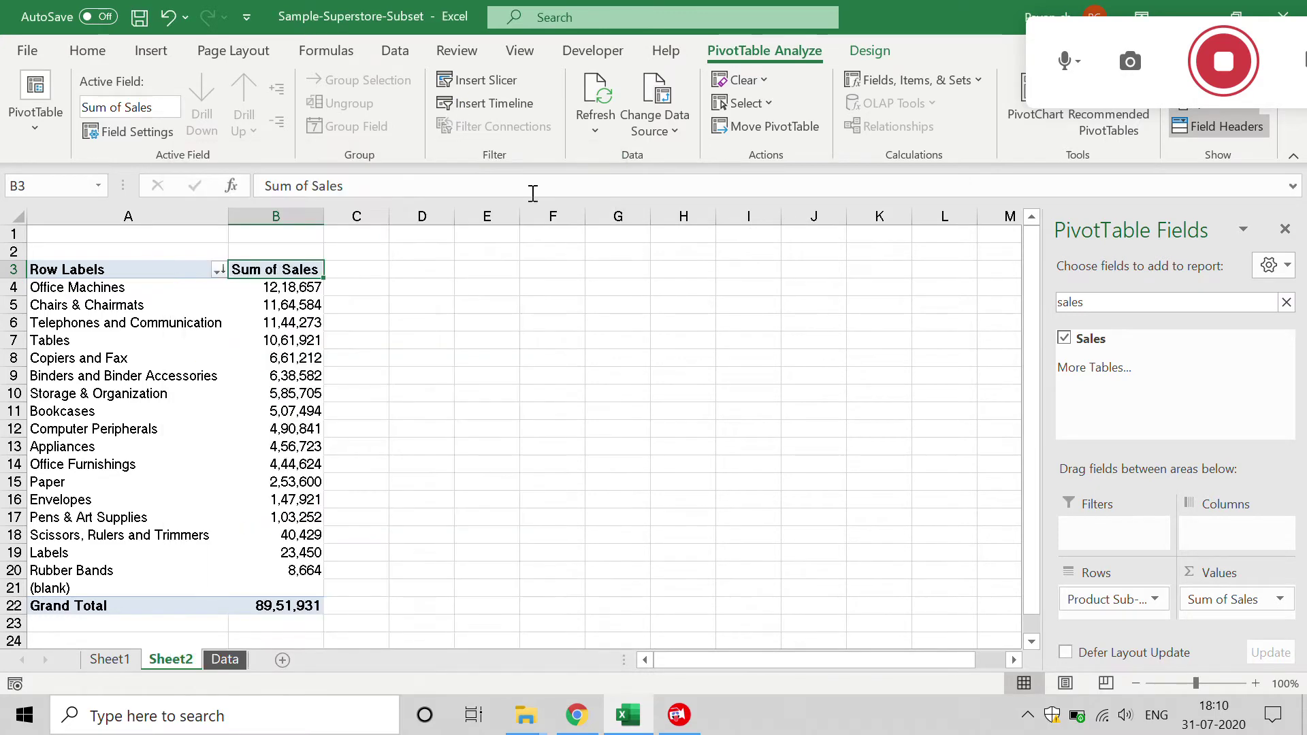
{"action": "right_click", "coordinate": [297, 361]}
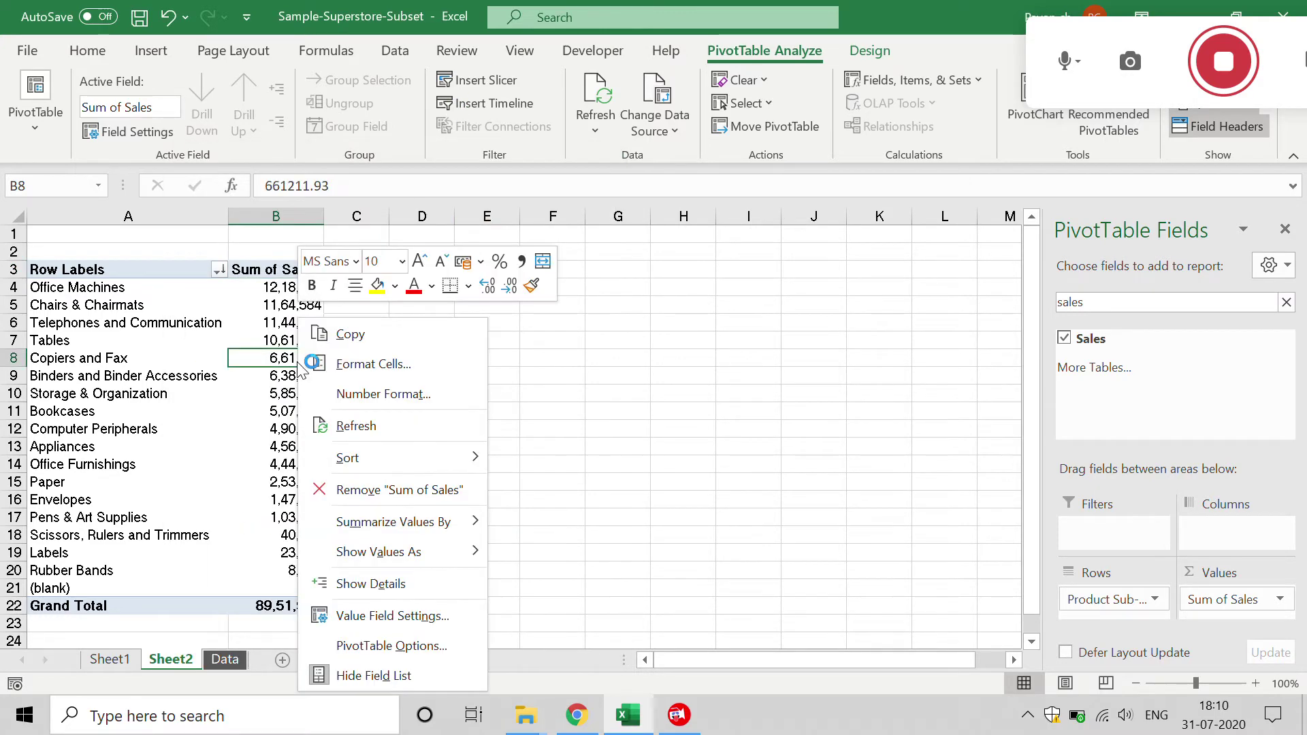
{"action": "left_click", "coordinate": [379, 616]}
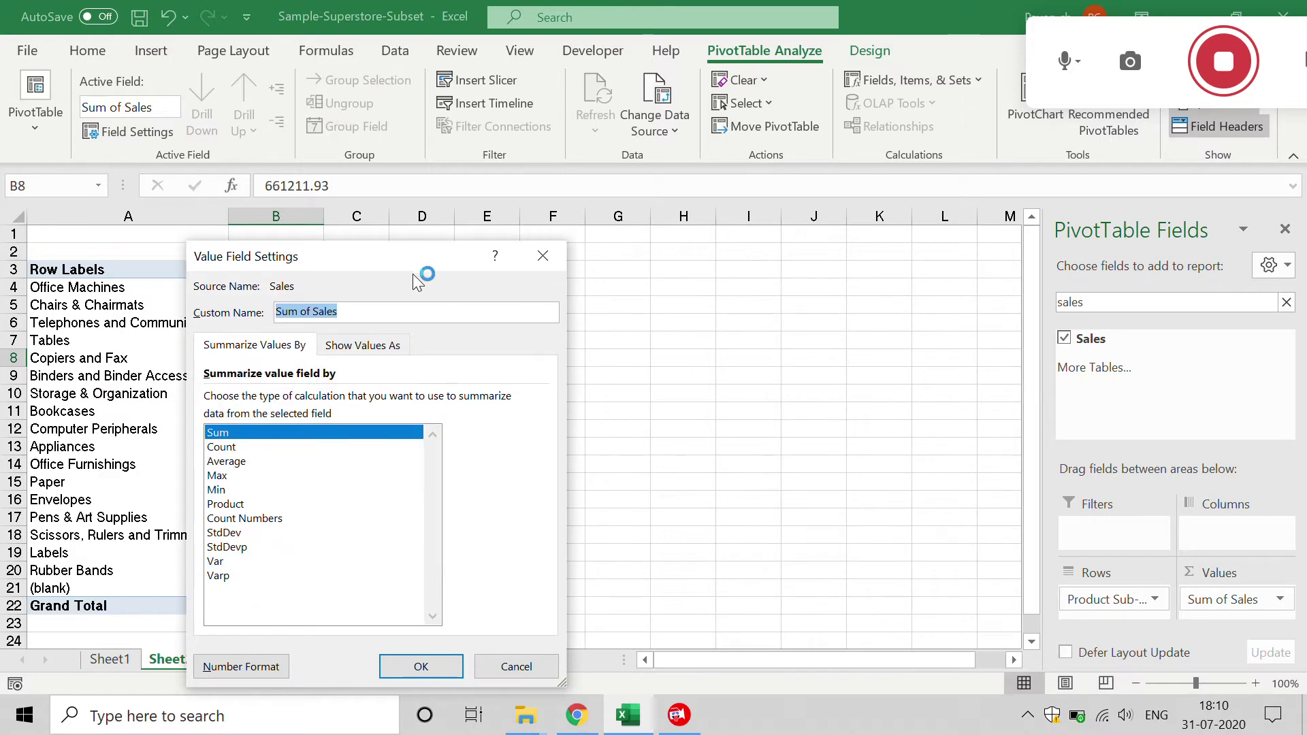
{"action": "left_click_drag", "start_coordinate": [409, 255], "coordinate": [863, 207]}
{"action": "left_click", "coordinate": [819, 259]}
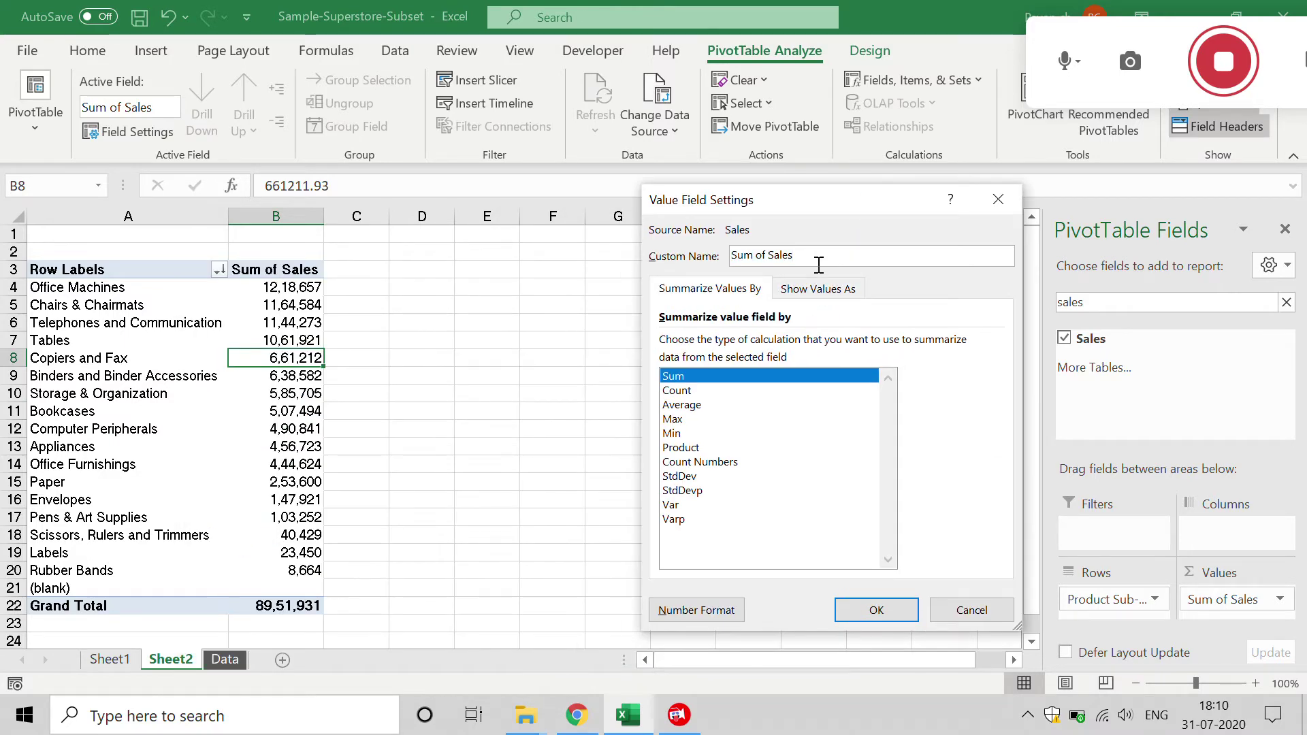
{"action": "key", "text": "Delete"}
{"action": "key", "text": "Delete"}
{"action": "key", "text": "Delete"}
{"action": "key", "text": "Delete"}
{"action": "key", "text": "Delete"}
{"action": "key", "text": "Delete"}
{"action": "key", "text": "Delete"}
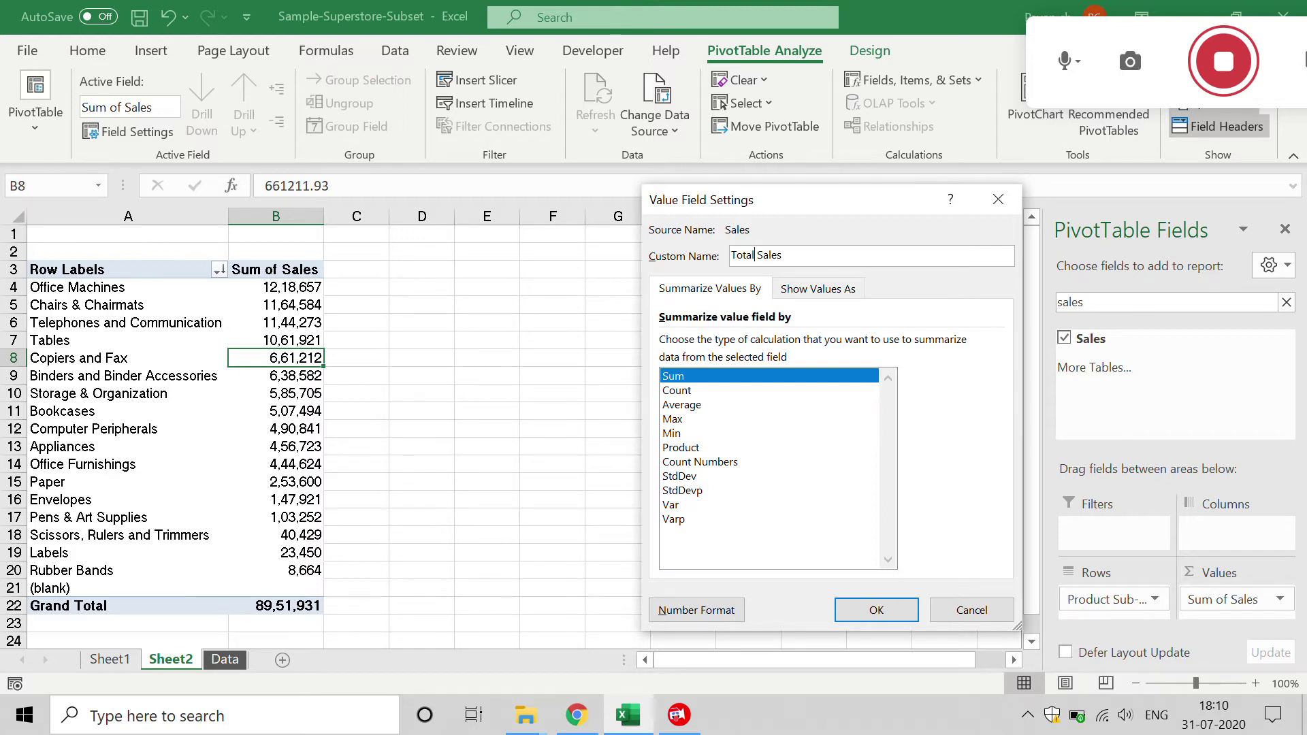
{"action": "key", "text": "Return"}
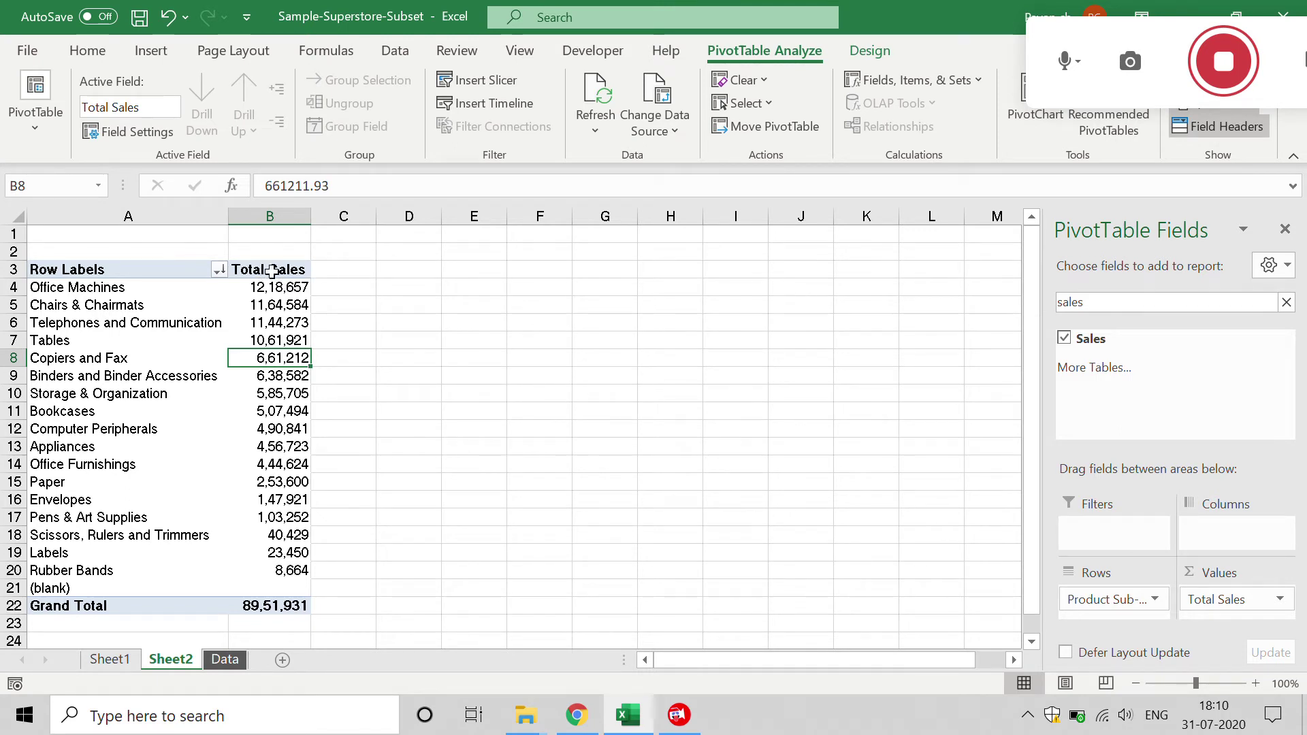
- Widen column B so the full Total Sales header shows
{"action": "left_click_drag", "start_coordinate": [318, 222], "coordinate": [336, 222]}
{"action": "left_click", "coordinate": [291, 338]}
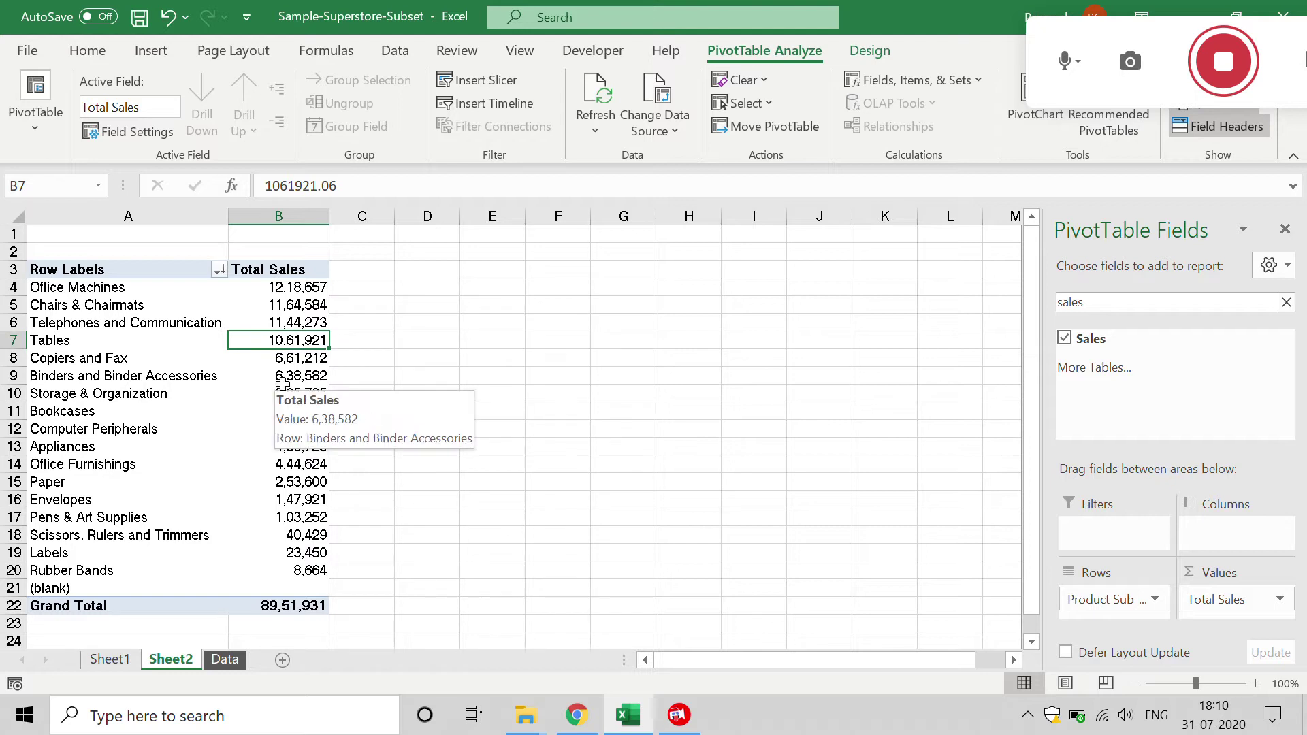
{"action": "mouse_move", "coordinate": [281, 390]}
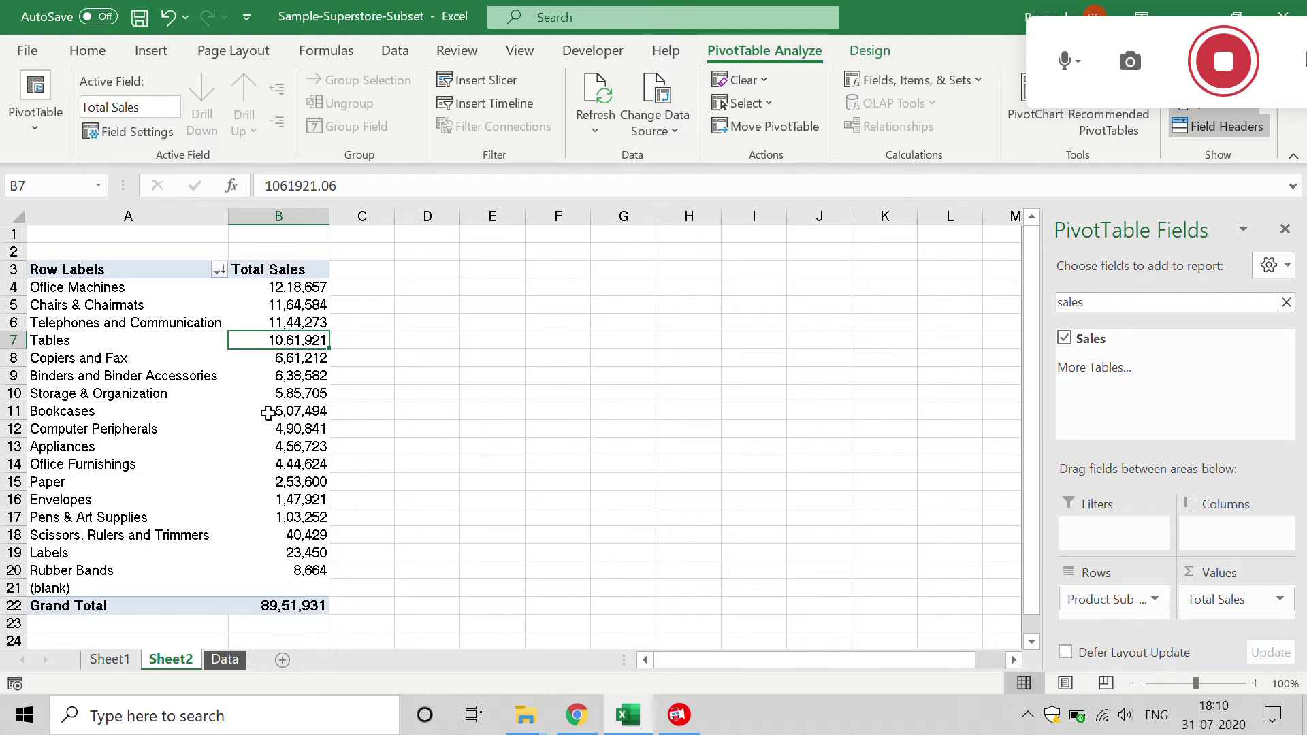
{"action": "mouse_move", "coordinate": [268, 413]}
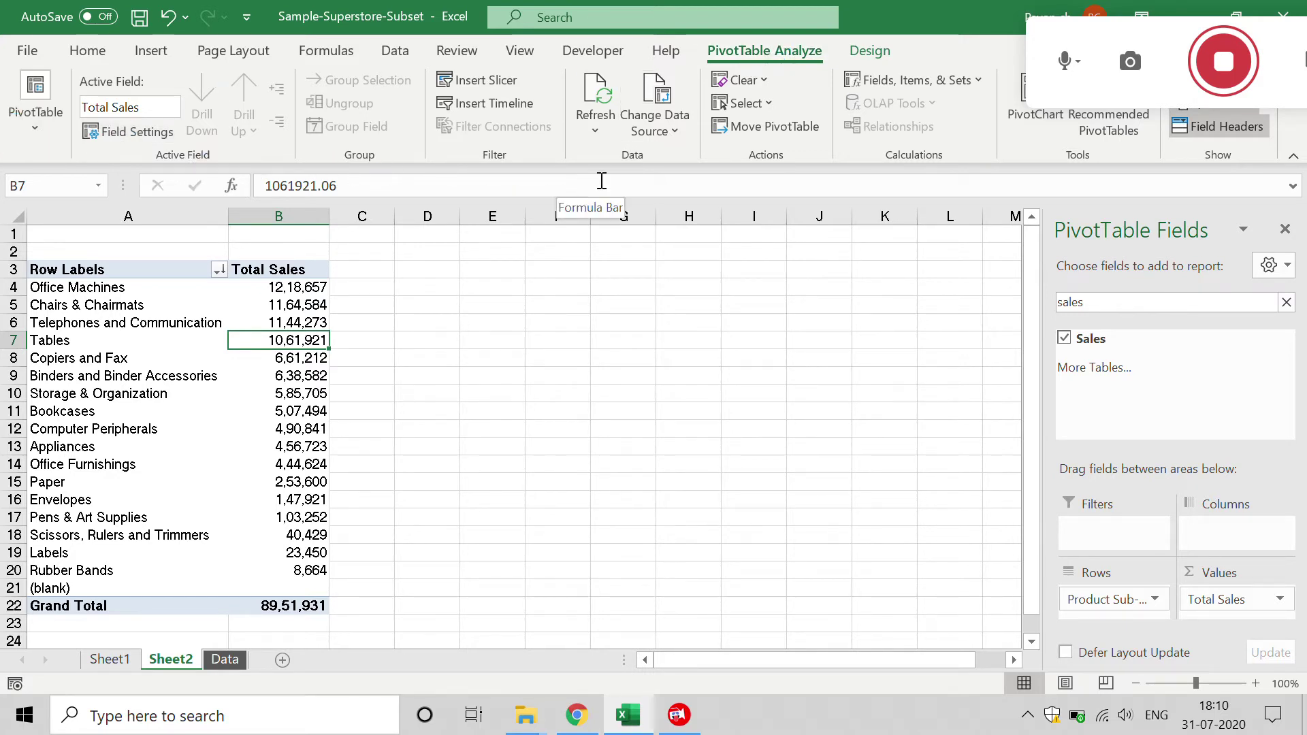
- Start a PivotChart from the pivot table and choose the Clustered Bar chart type
{"action": "left_click", "coordinate": [29, 129]}
{"action": "left_click", "coordinate": [27, 128]}
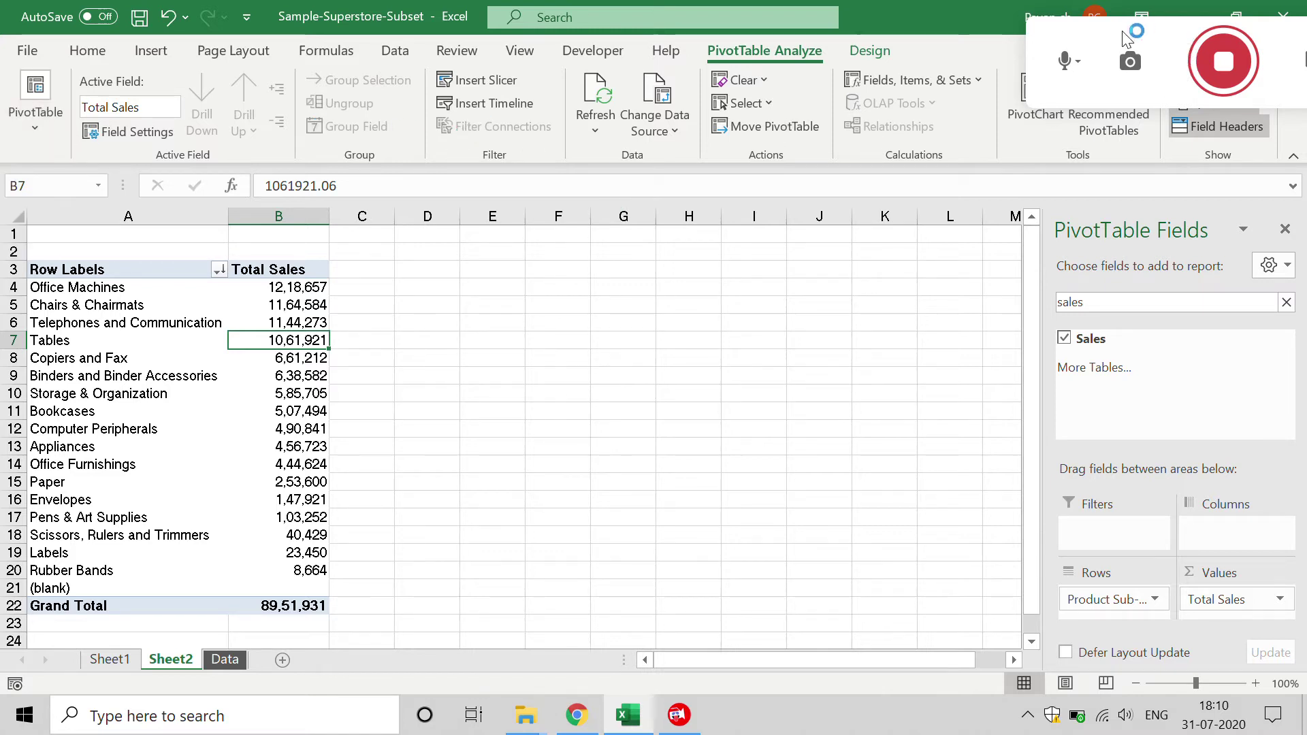
{"action": "left_click_drag", "start_coordinate": [1130, 34], "coordinate": [1200, 34]}
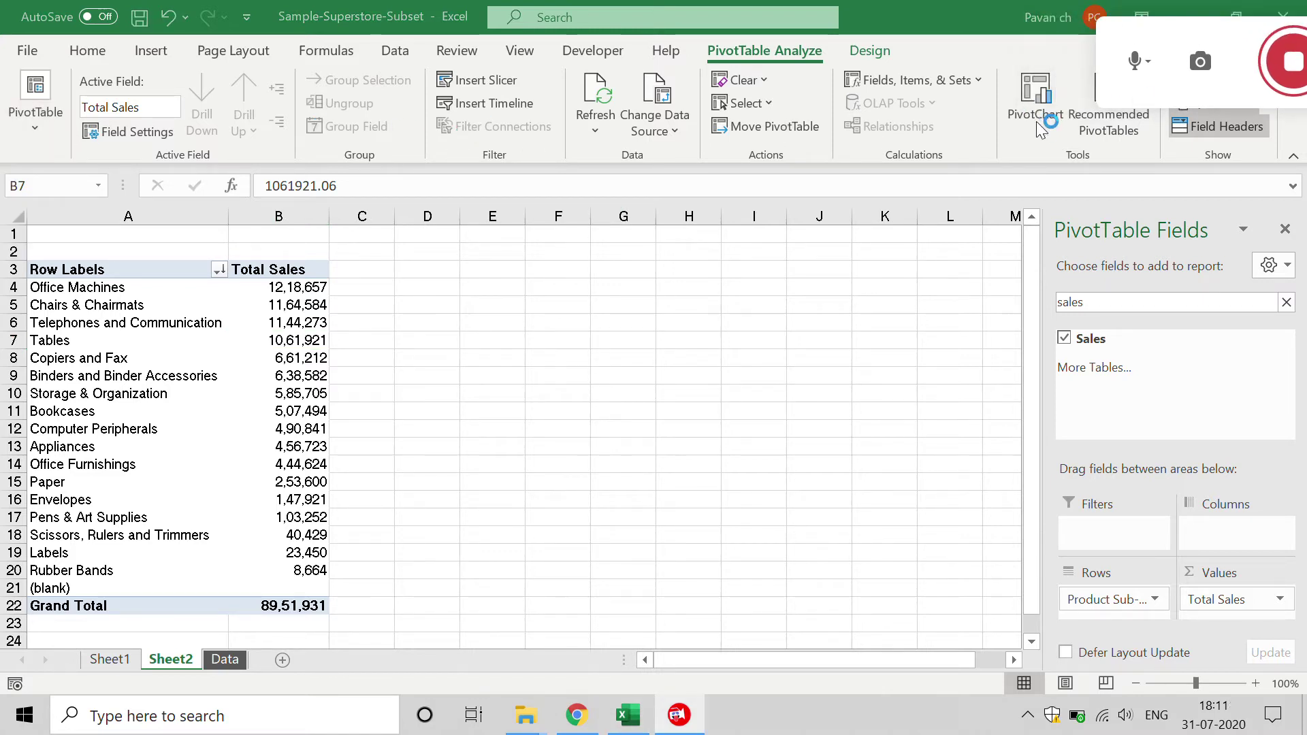
{"action": "left_click", "coordinate": [1036, 115]}
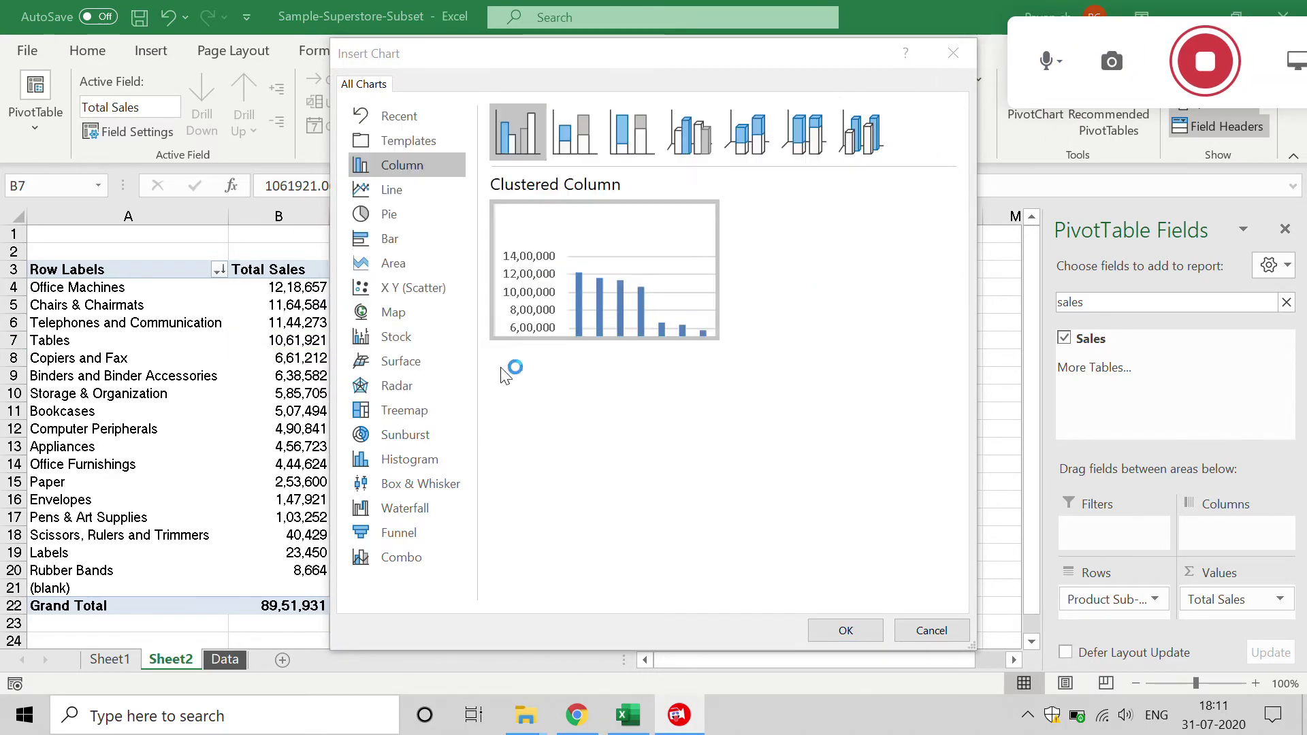
{"action": "left_click", "coordinate": [388, 239]}
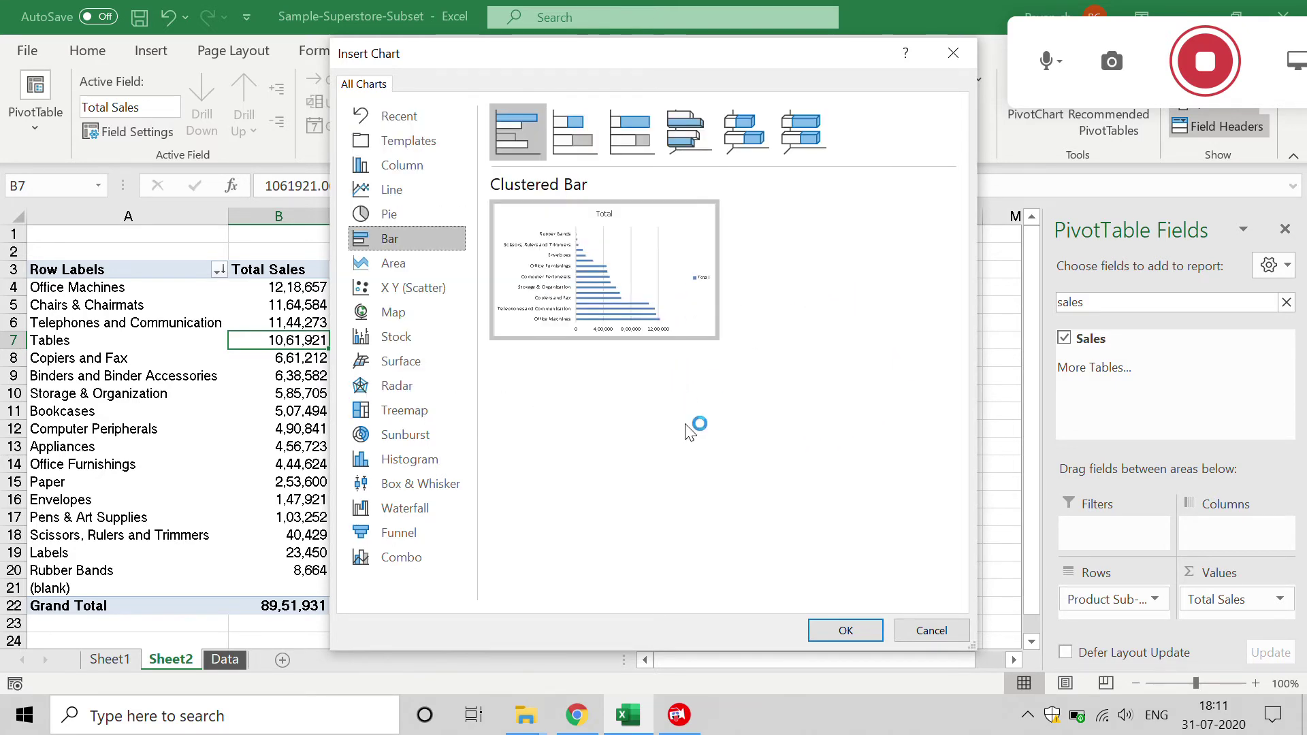
- Insert the clustered bar PivotChart beside the table and hide all its field buttons
{"action": "left_click", "coordinate": [844, 632]}
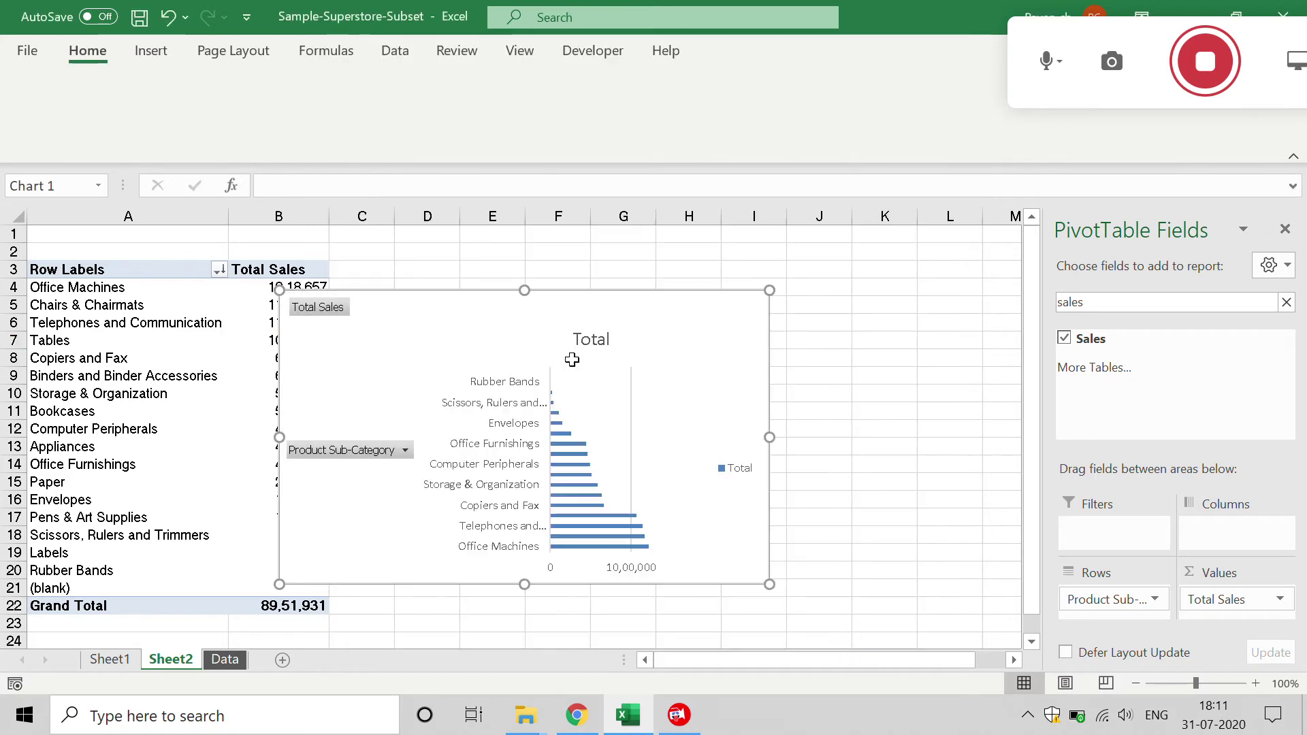
{"action": "left_click_drag", "start_coordinate": [537, 333], "coordinate": [597, 293]}
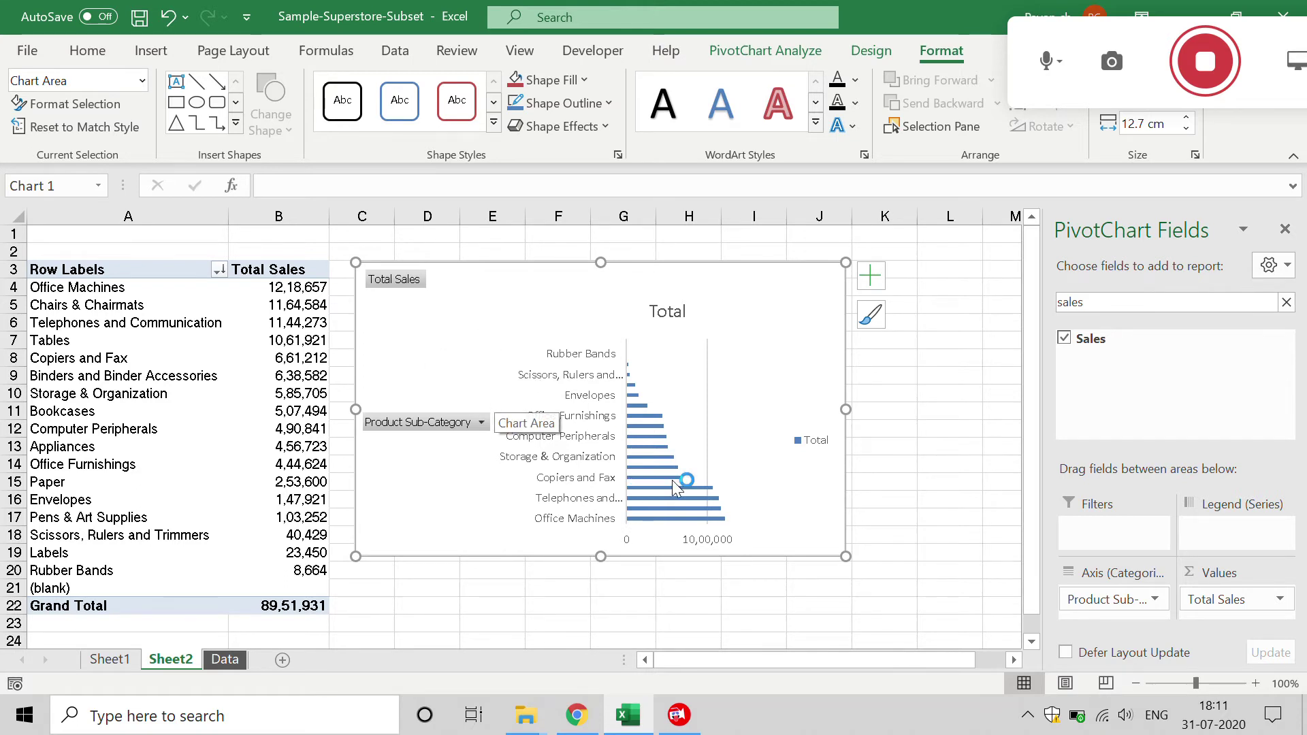
{"action": "left_click", "coordinate": [394, 282]}
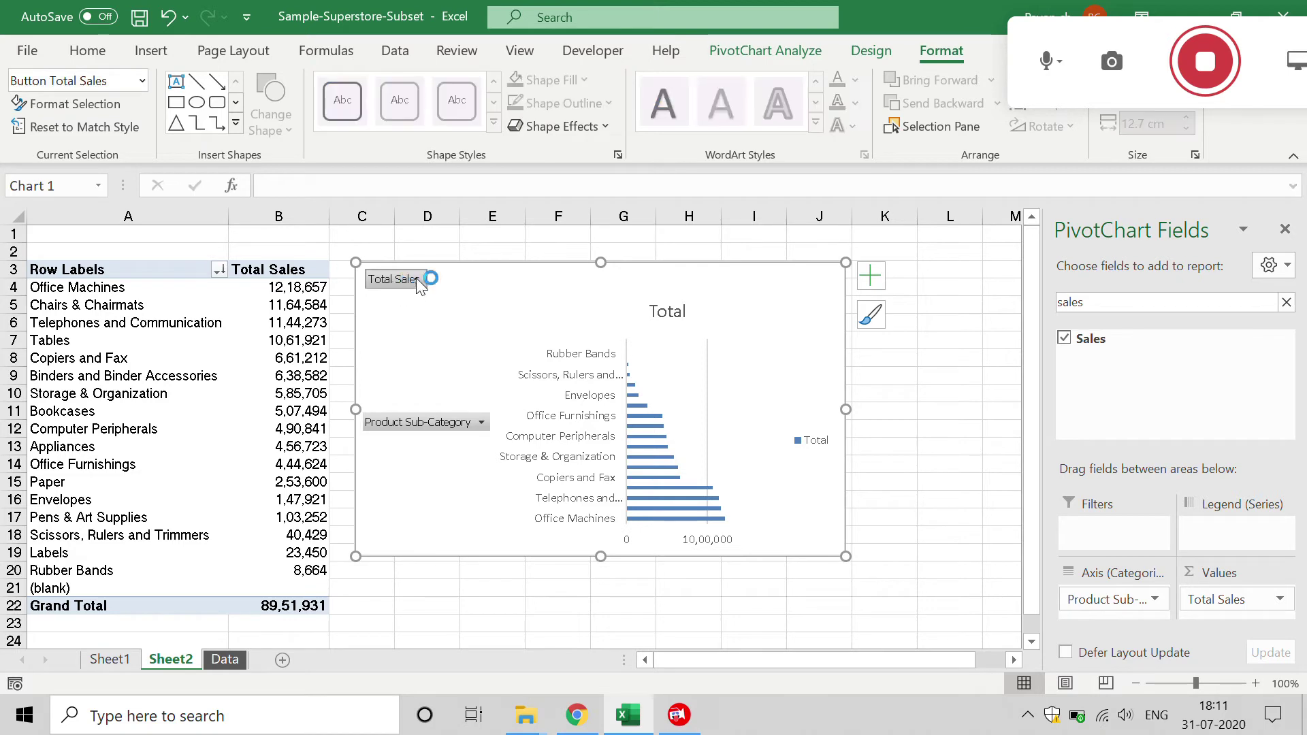
{"action": "right_click", "coordinate": [395, 280]}
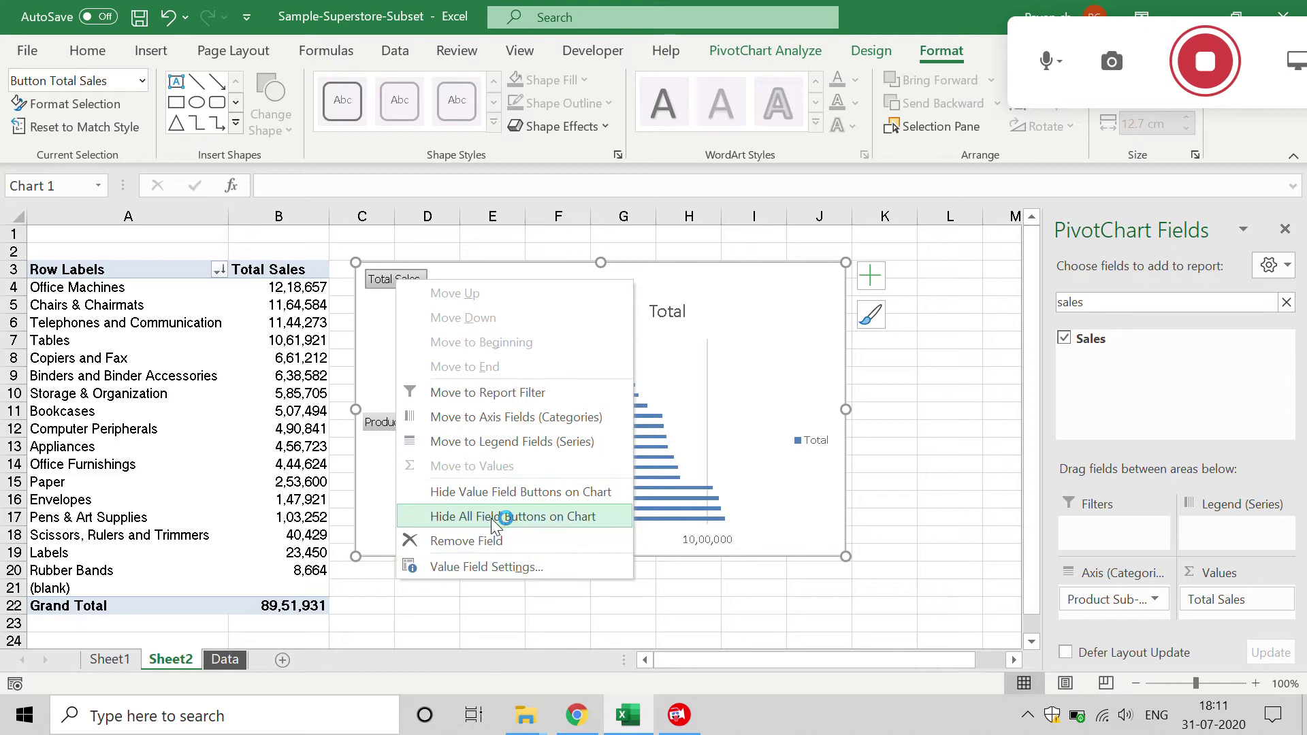
{"action": "left_click", "coordinate": [560, 517]}
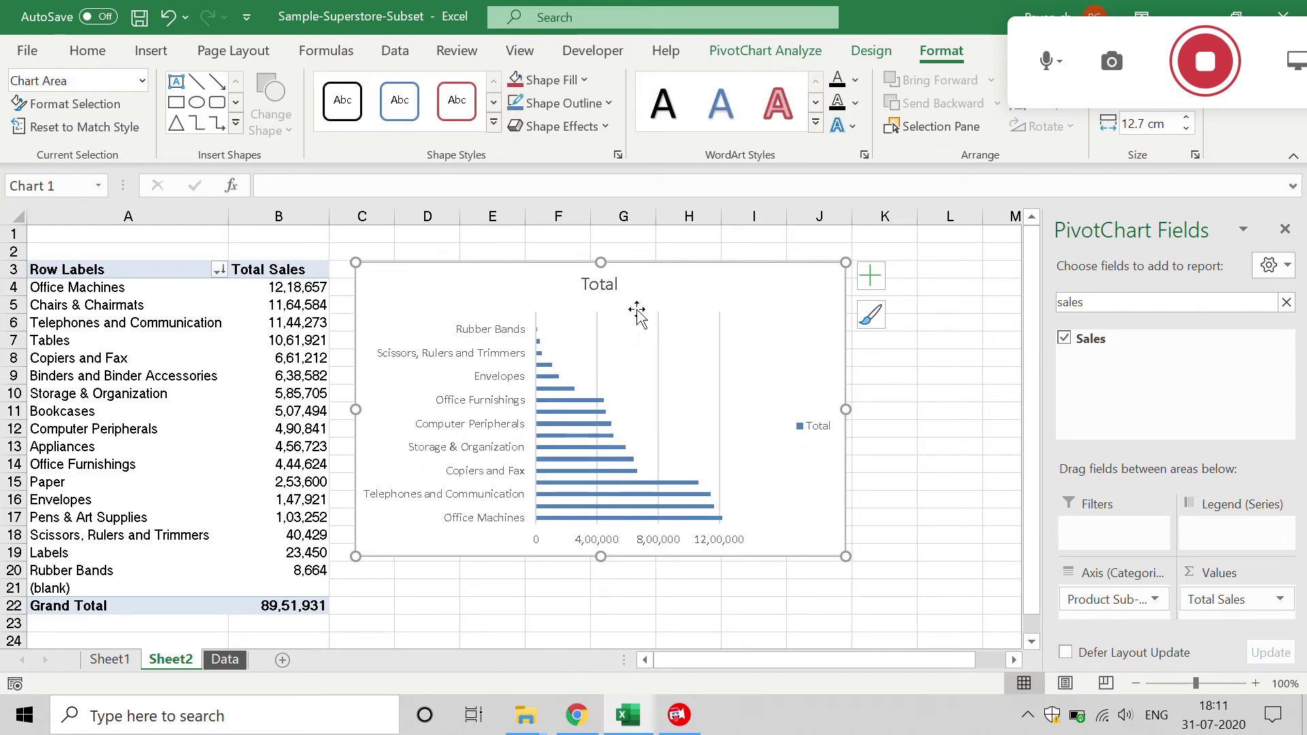
- Open Format Data Series for the Total bars and review their fill and effect settings
{"action": "left_click", "coordinate": [584, 423]}
{"action": "right_click", "coordinate": [583, 423]}
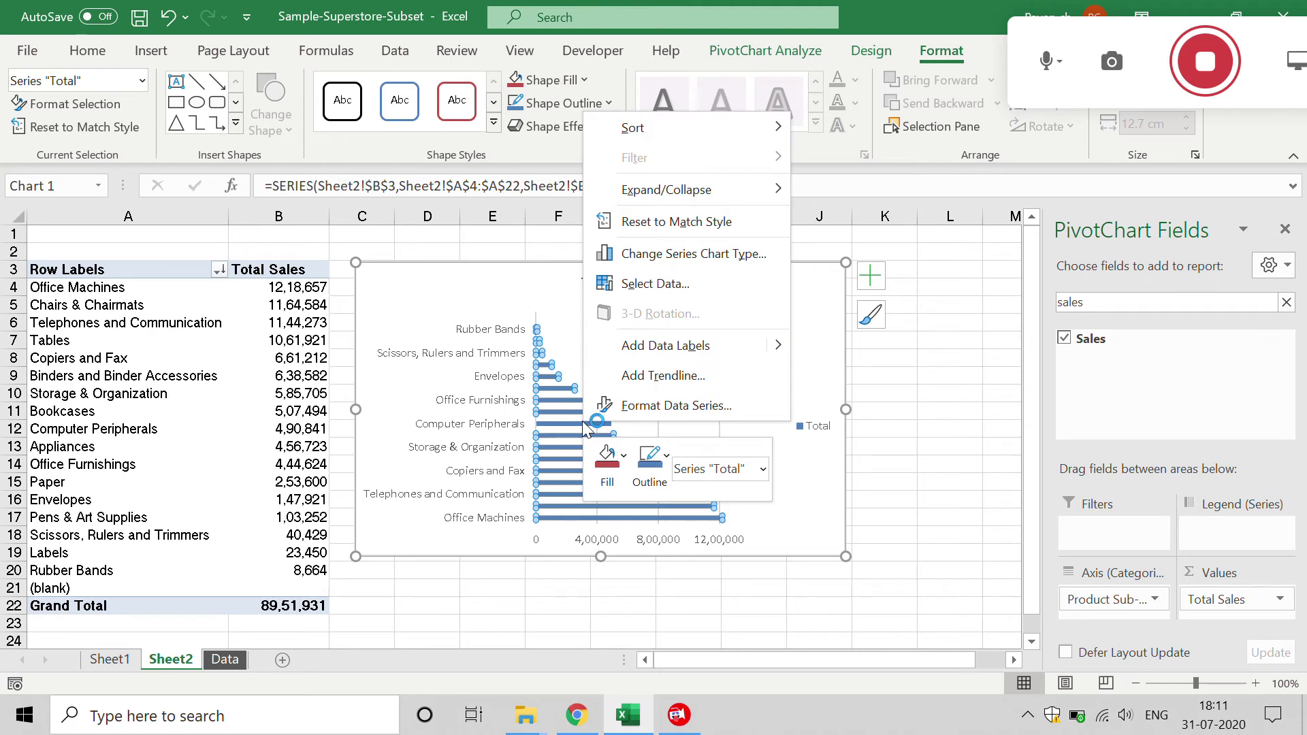
{"action": "left_click", "coordinate": [680, 407]}
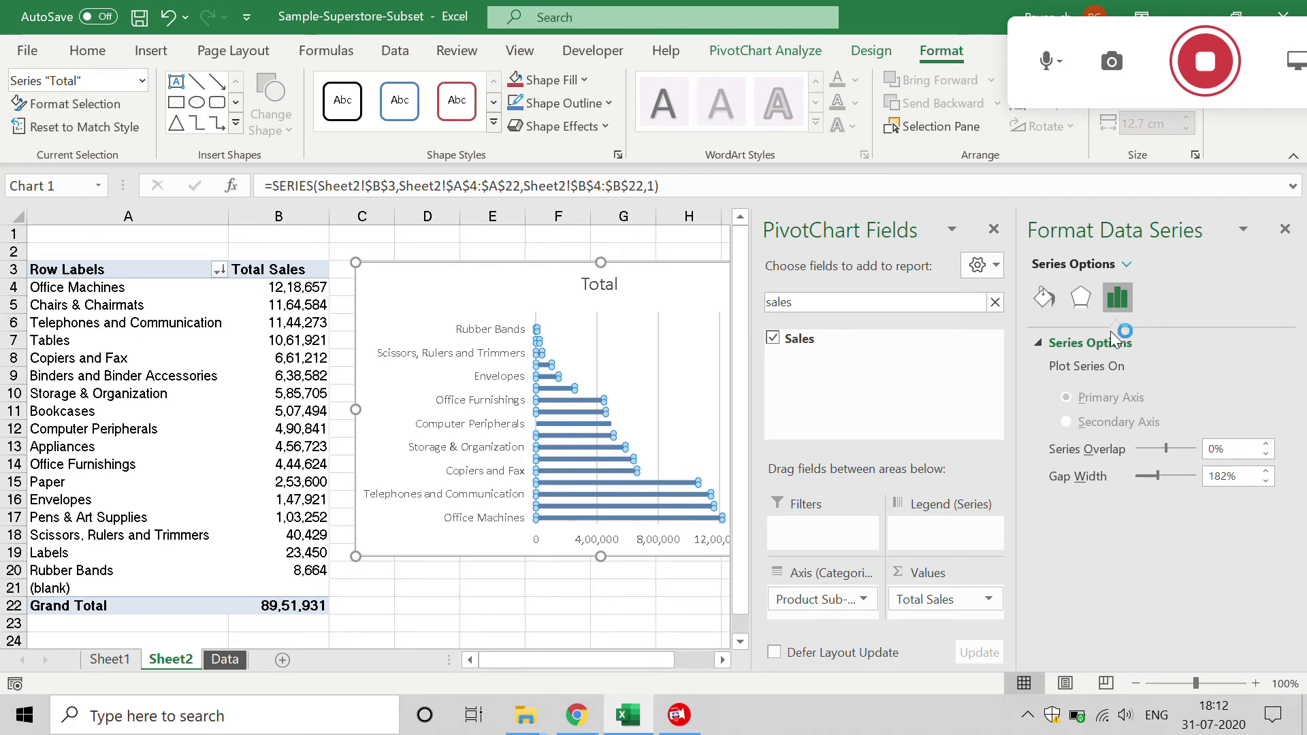
{"action": "left_click", "coordinate": [1047, 300]}
{"action": "left_click", "coordinate": [1081, 300]}
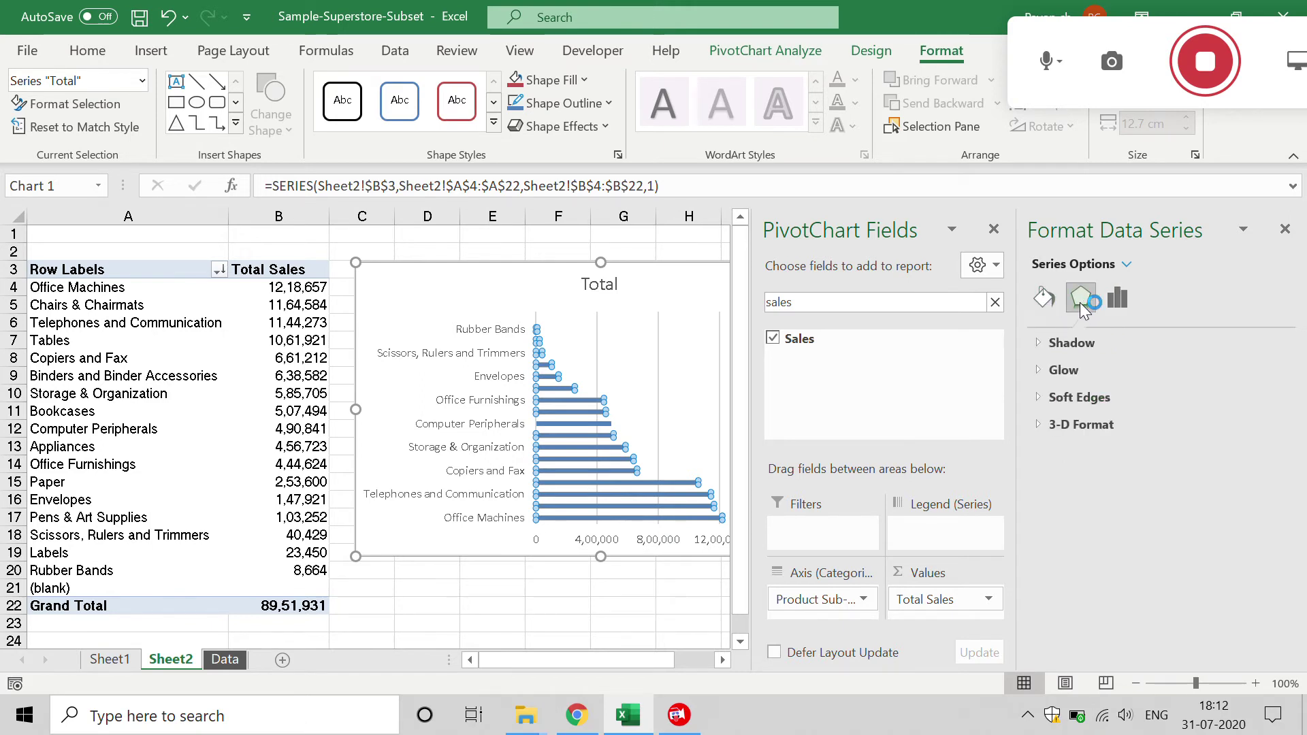
- Switch the formatting pane to Chart Area size and properties, then close it
{"action": "left_click", "coordinate": [1124, 264]}
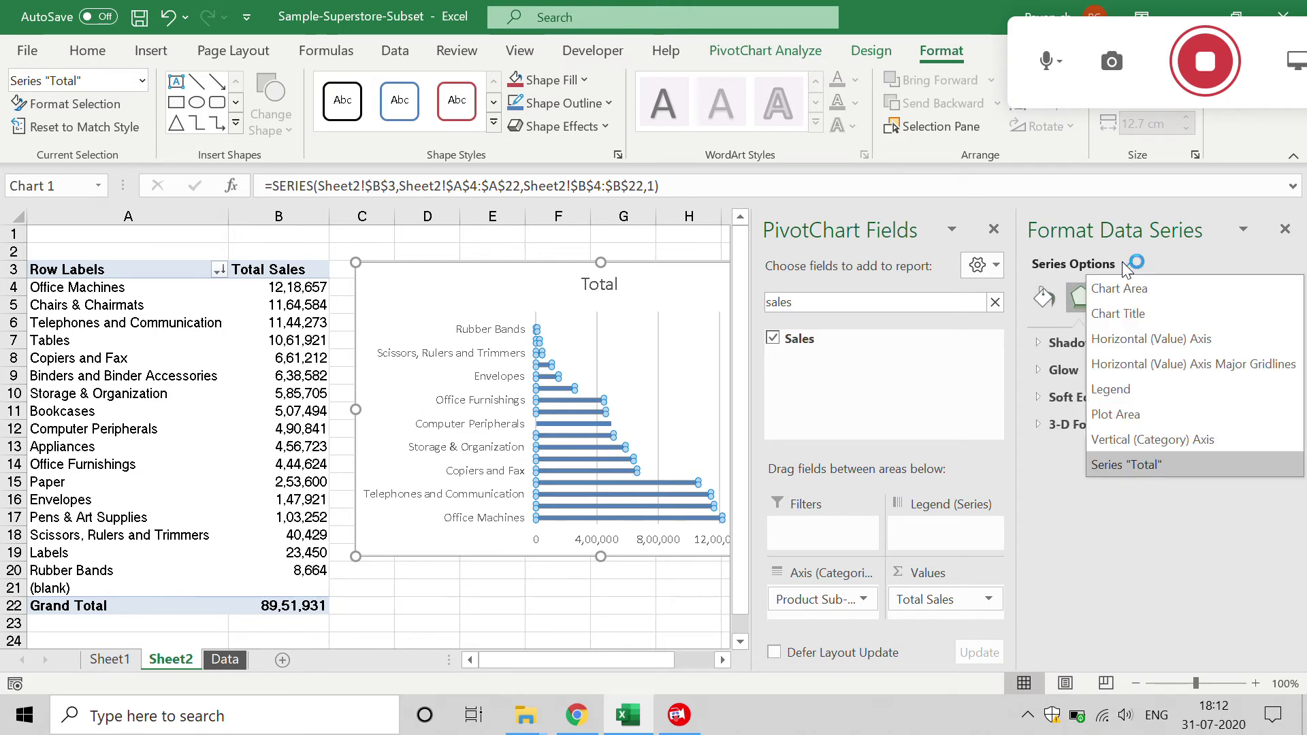
{"action": "left_click", "coordinate": [1146, 292]}
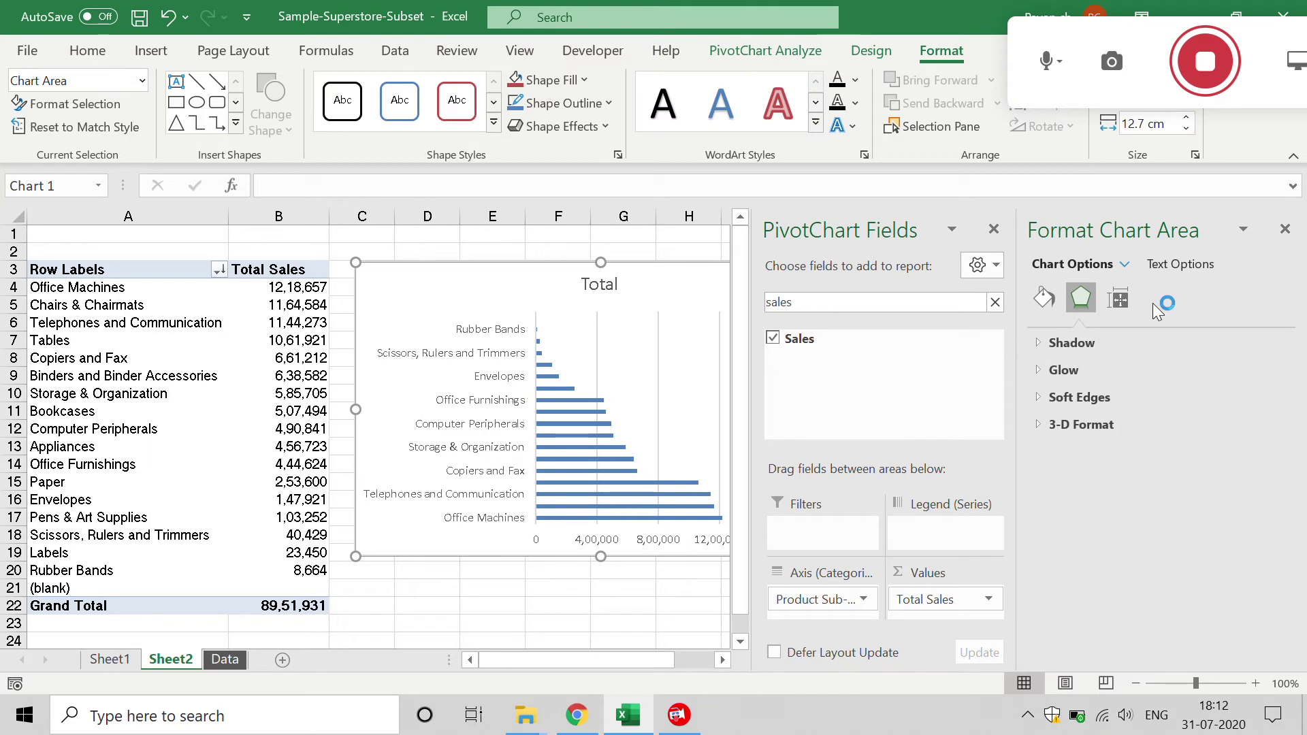
{"action": "left_click", "coordinate": [1122, 300]}
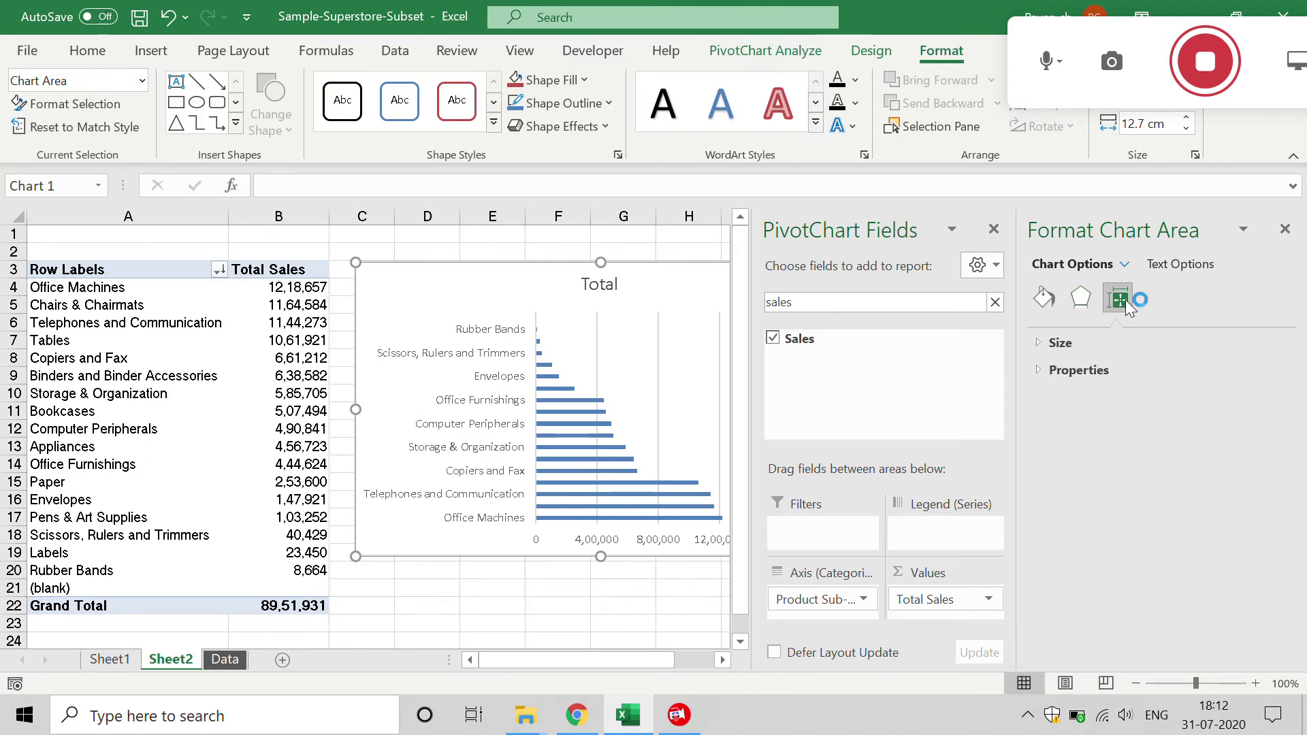
{"action": "left_click", "coordinate": [1284, 229]}
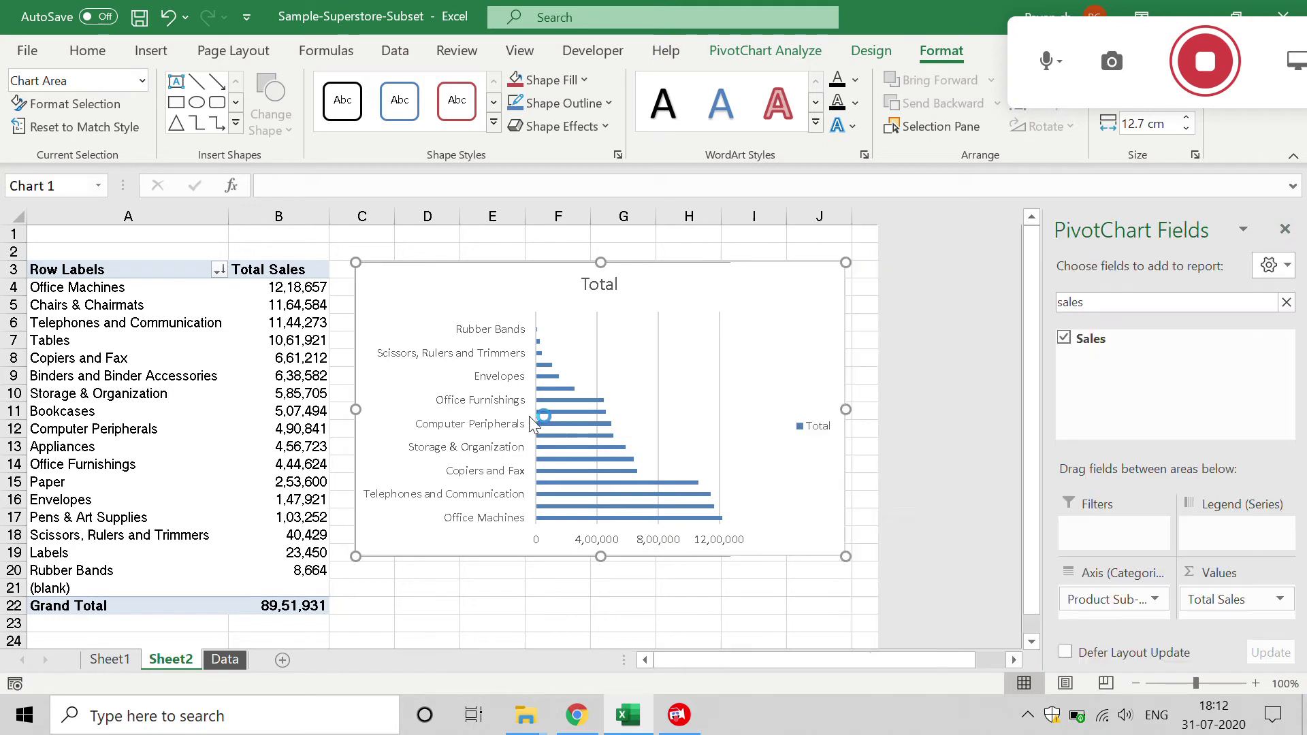
- Set the sub-category axis to list categories in reverse order, putting Office Machines on top
{"action": "left_click", "coordinate": [497, 375]}
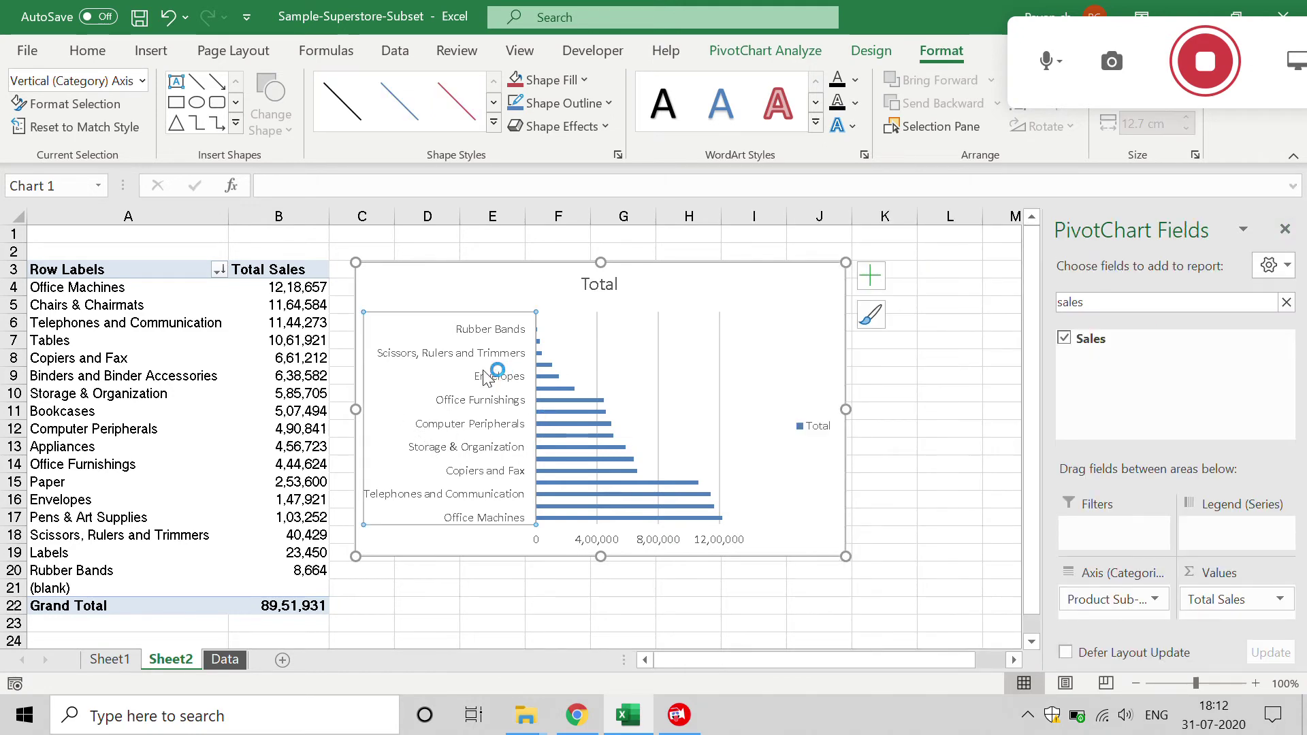
{"action": "right_click", "coordinate": [485, 378]}
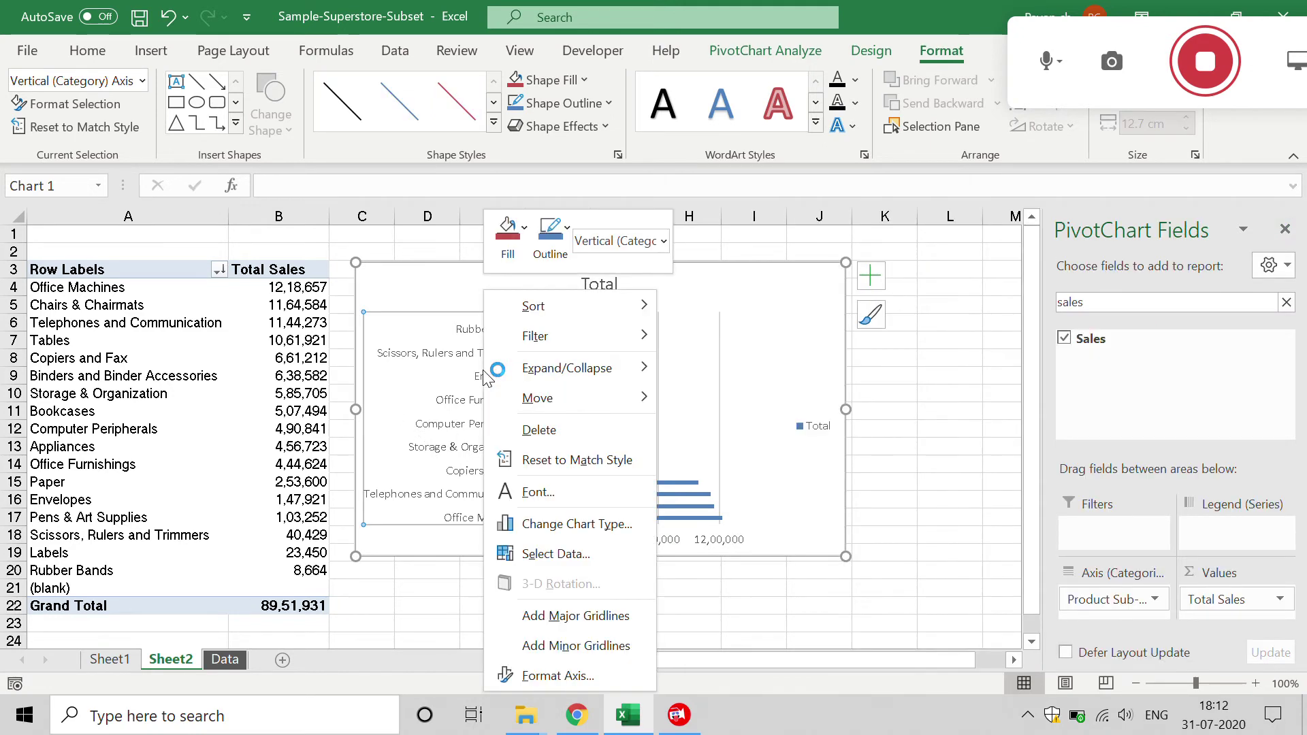
{"action": "left_click", "coordinate": [555, 676]}
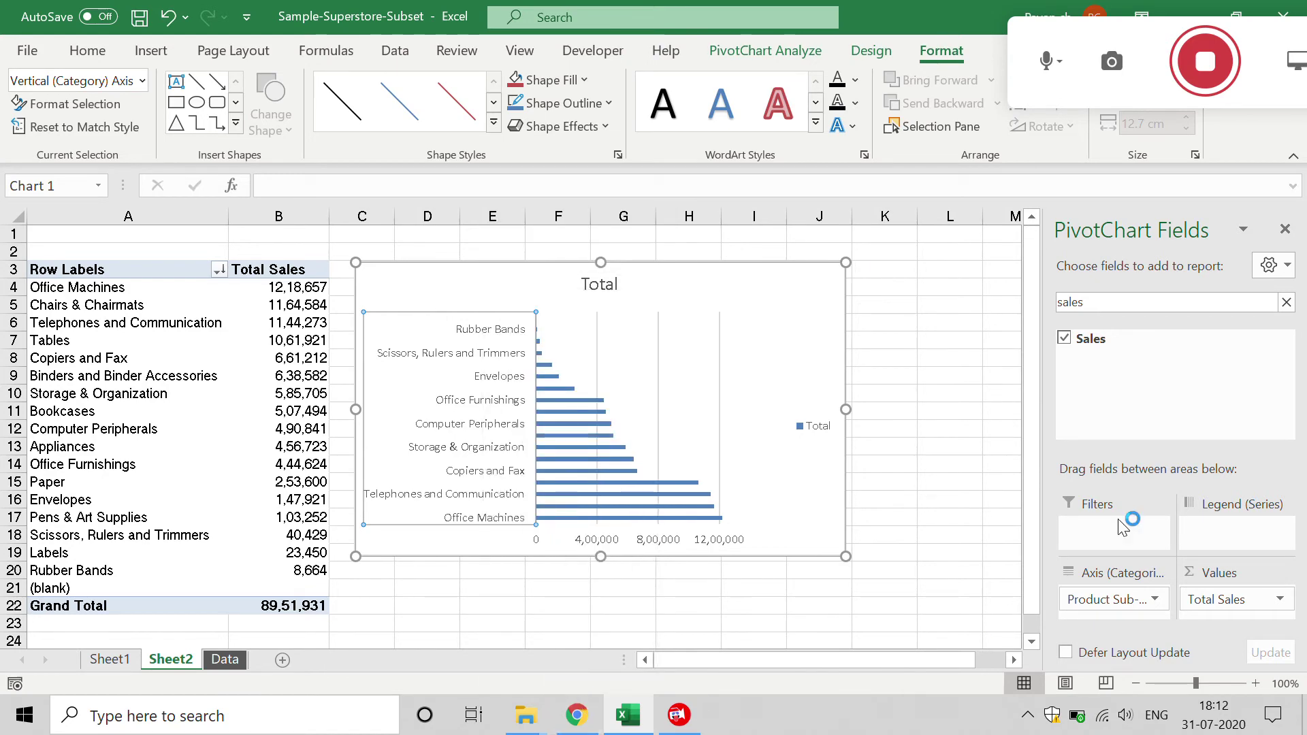
{"action": "scroll", "coordinate": [1244, 509], "scroll_direction": "down", "scroll_amount": 3}
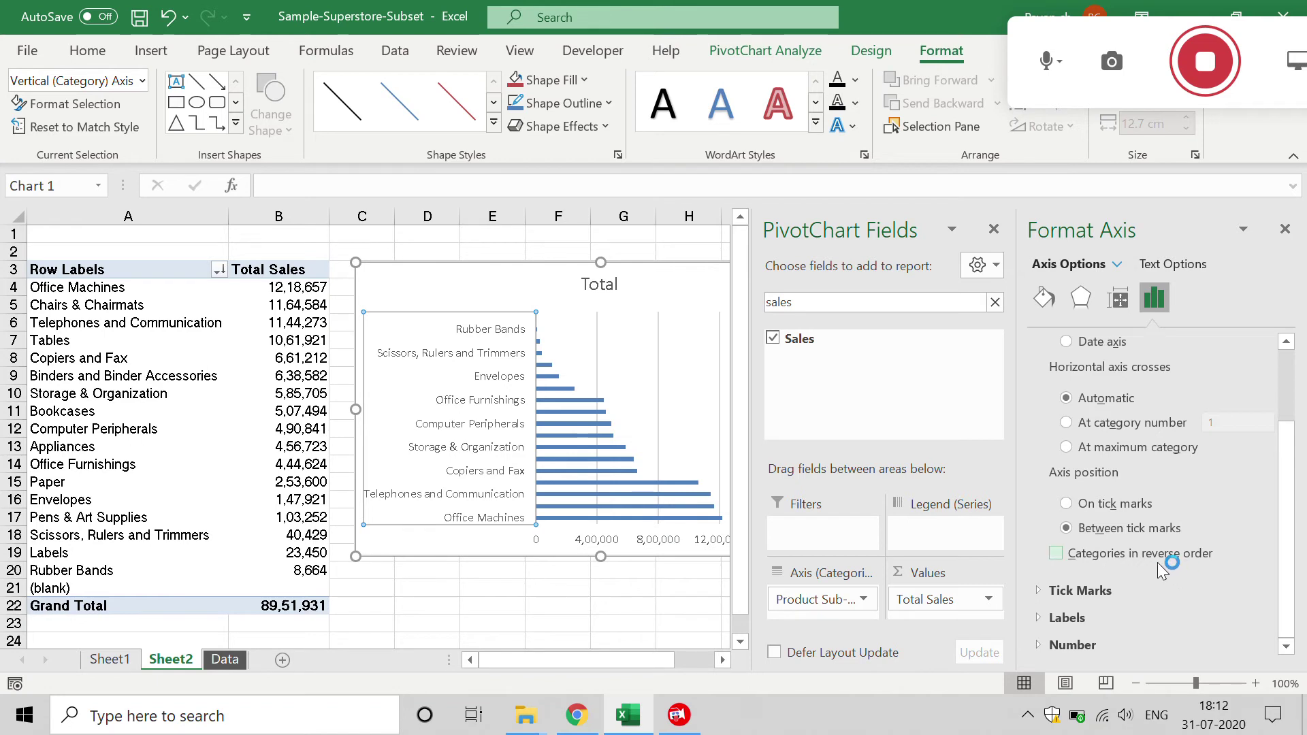
{"action": "left_click", "coordinate": [1055, 553]}
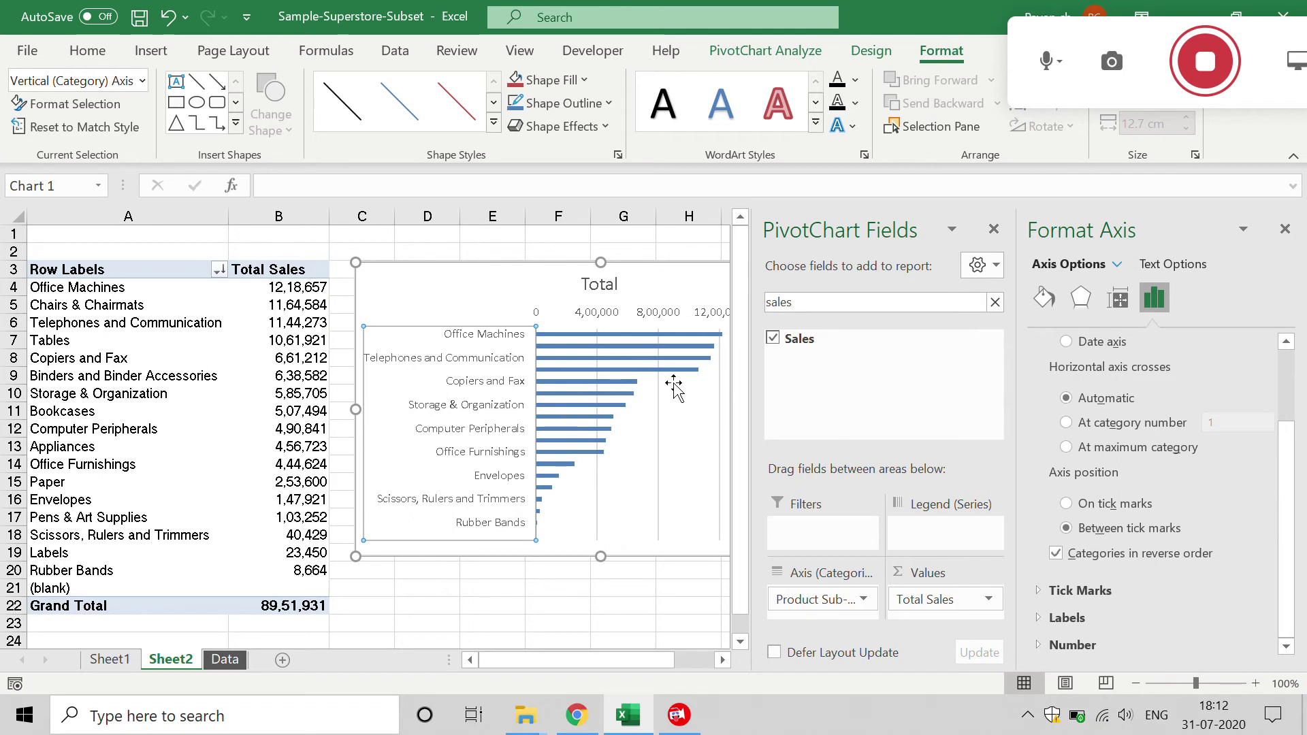
- Close the axis pane and delete the chart's value axis
{"action": "left_click", "coordinate": [1285, 229]}
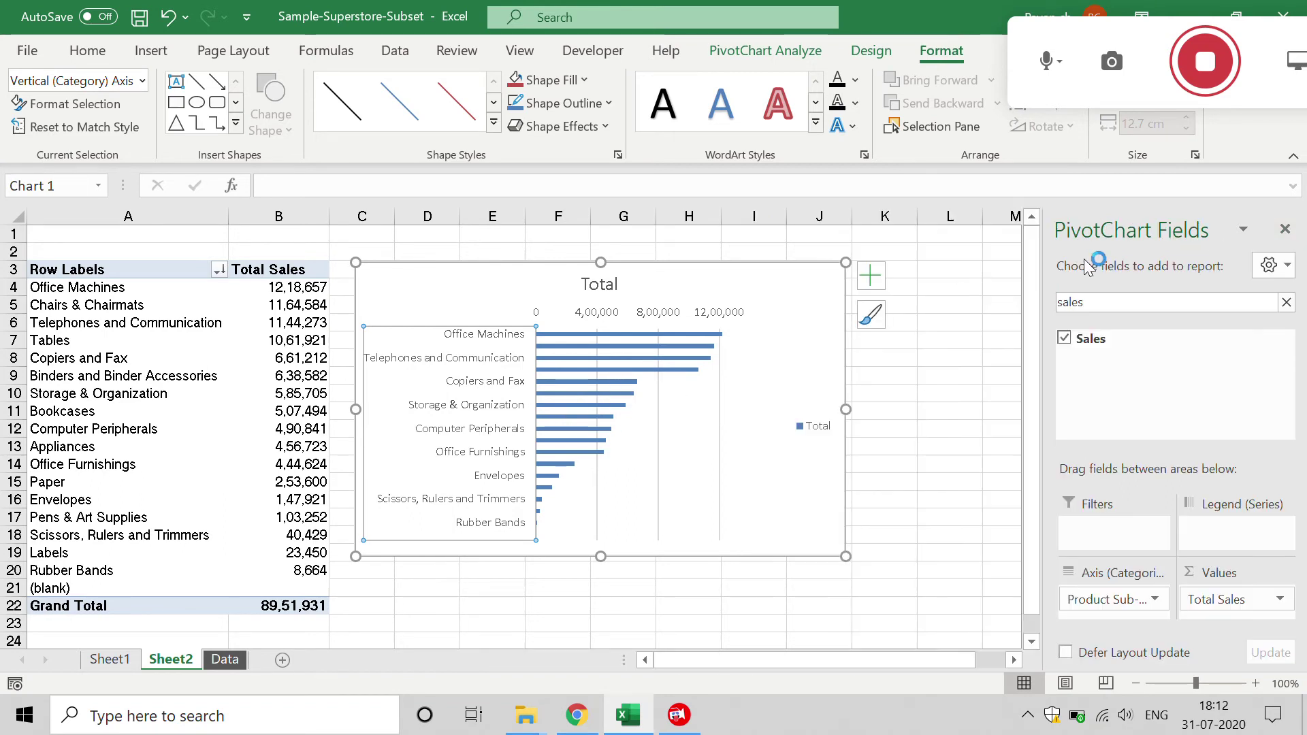
{"action": "left_click", "coordinate": [670, 315]}
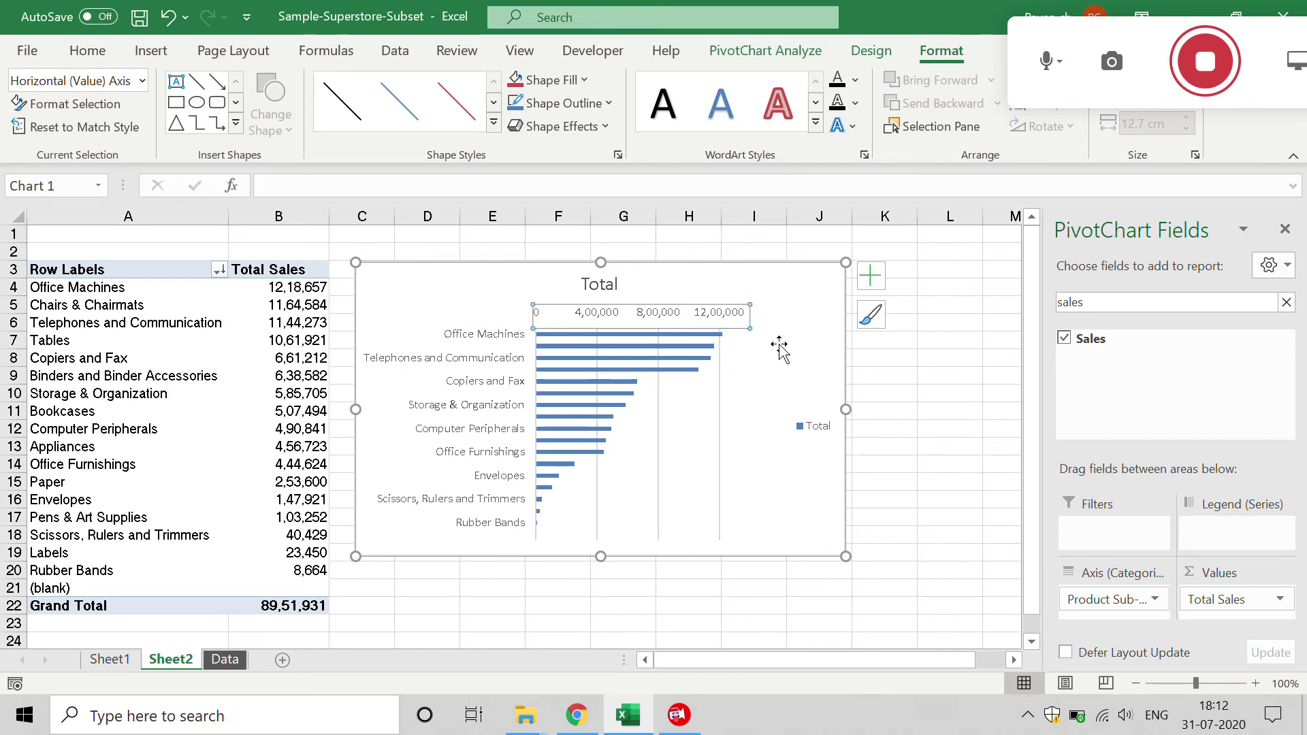
{"action": "key", "text": "Delete"}
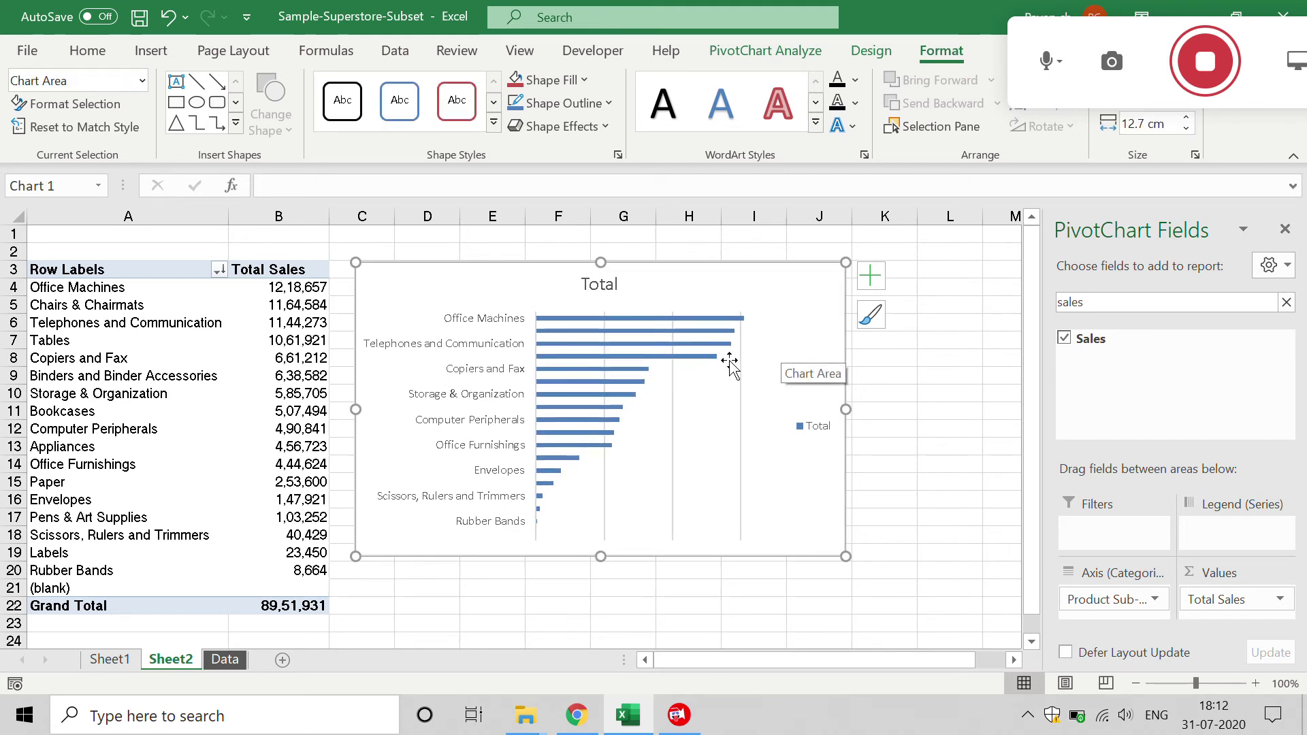
- Remove the legend and change the chart title from 'Total' to 'Sales by Product Sub-Category'
{"action": "left_click", "coordinate": [807, 426]}
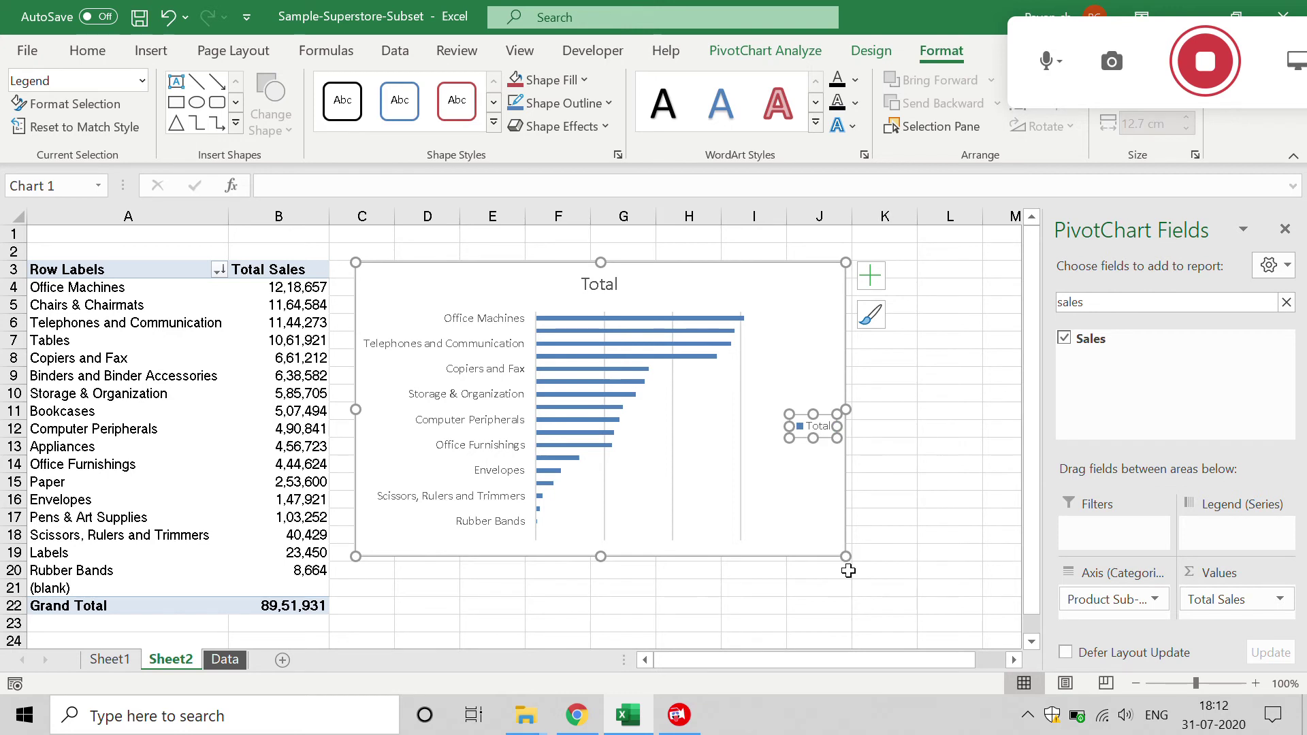
{"action": "double_click", "coordinate": [609, 286]}
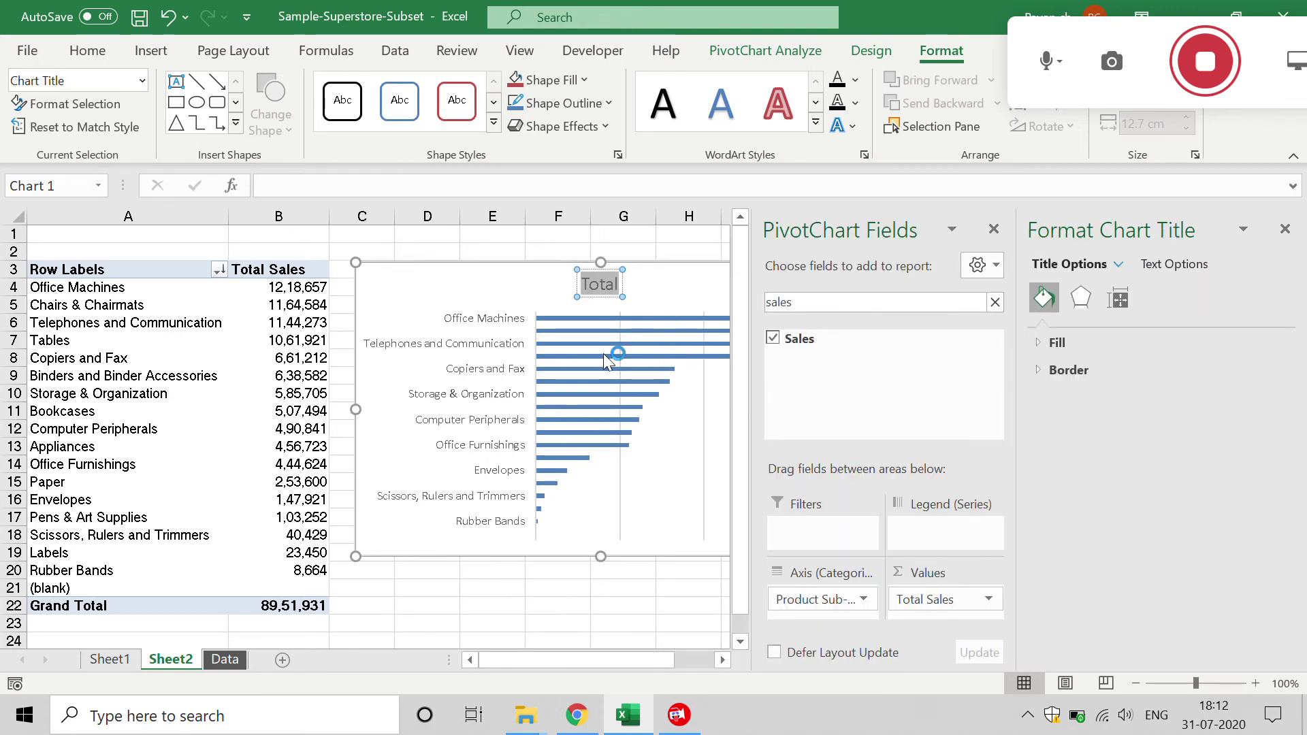
{"action": "mouse_move", "coordinate": [603, 354]}
{"action": "key", "text": "Delete"}
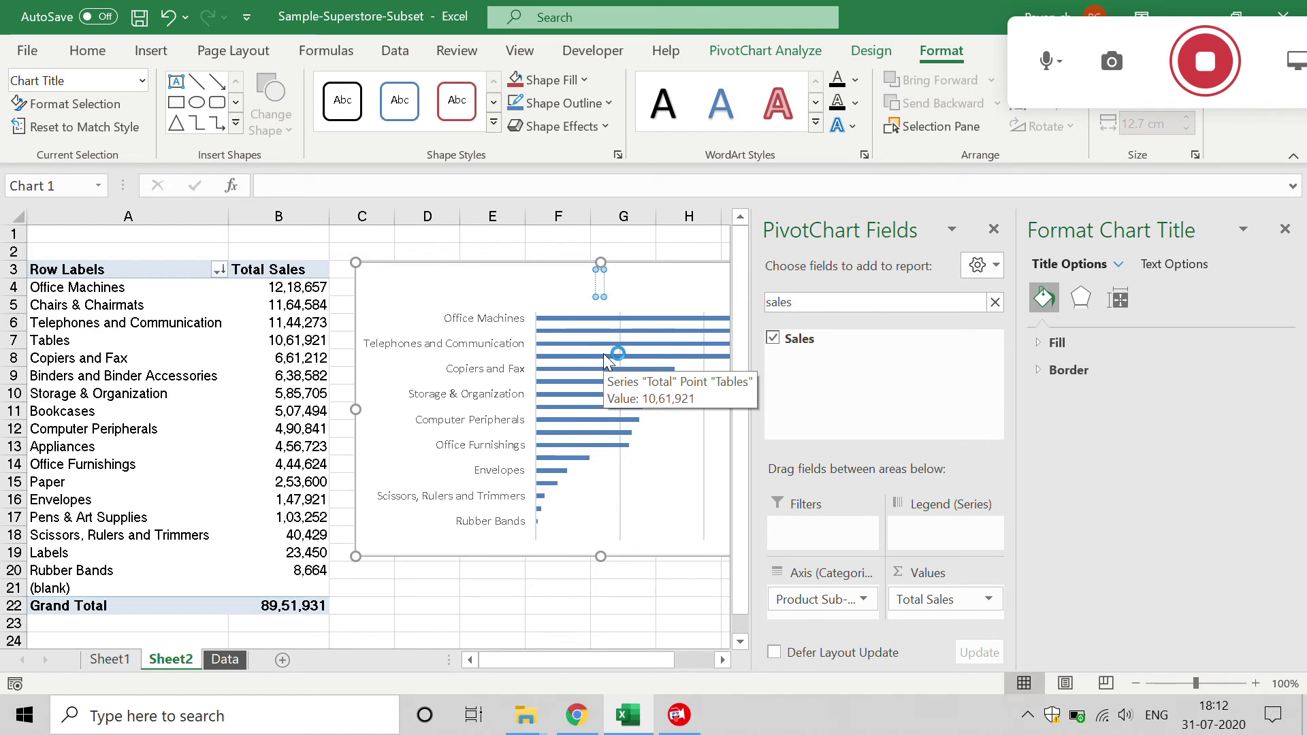
{"action": "type", "text": "Sales by"}
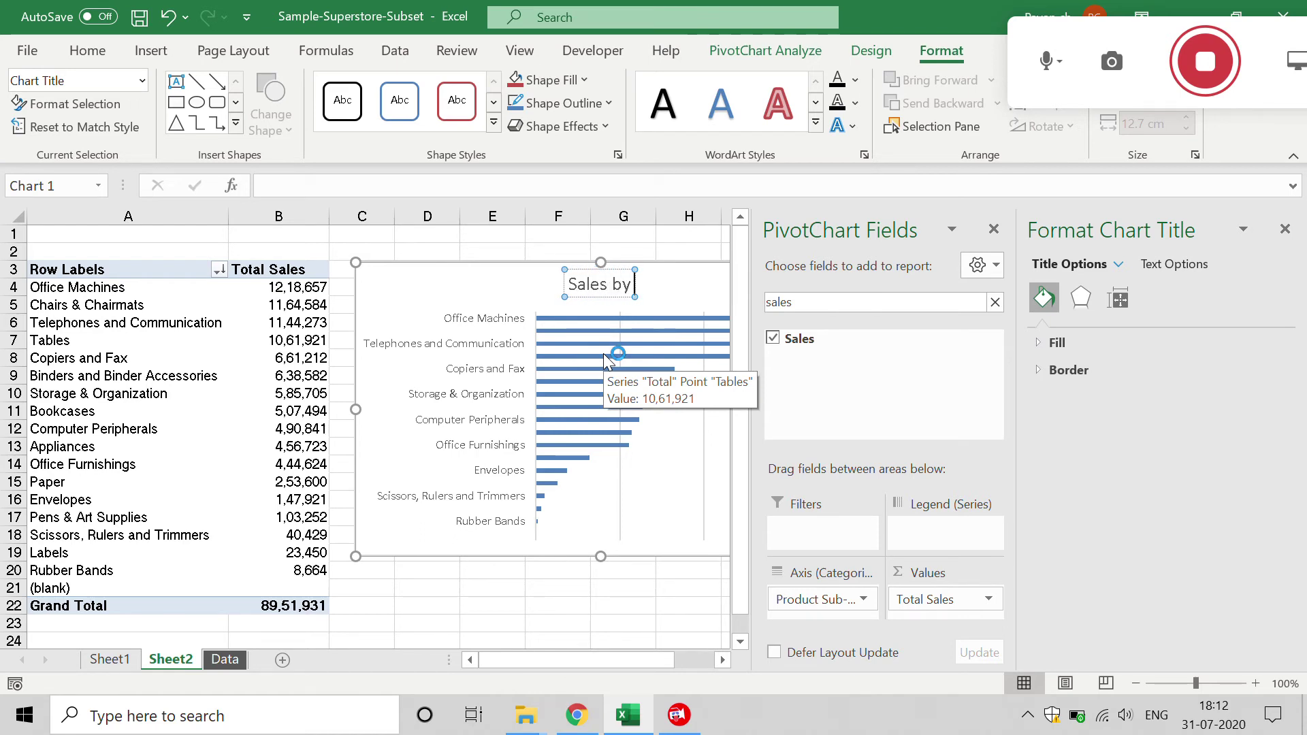
{"action": "type", "text": " Product Sub"}
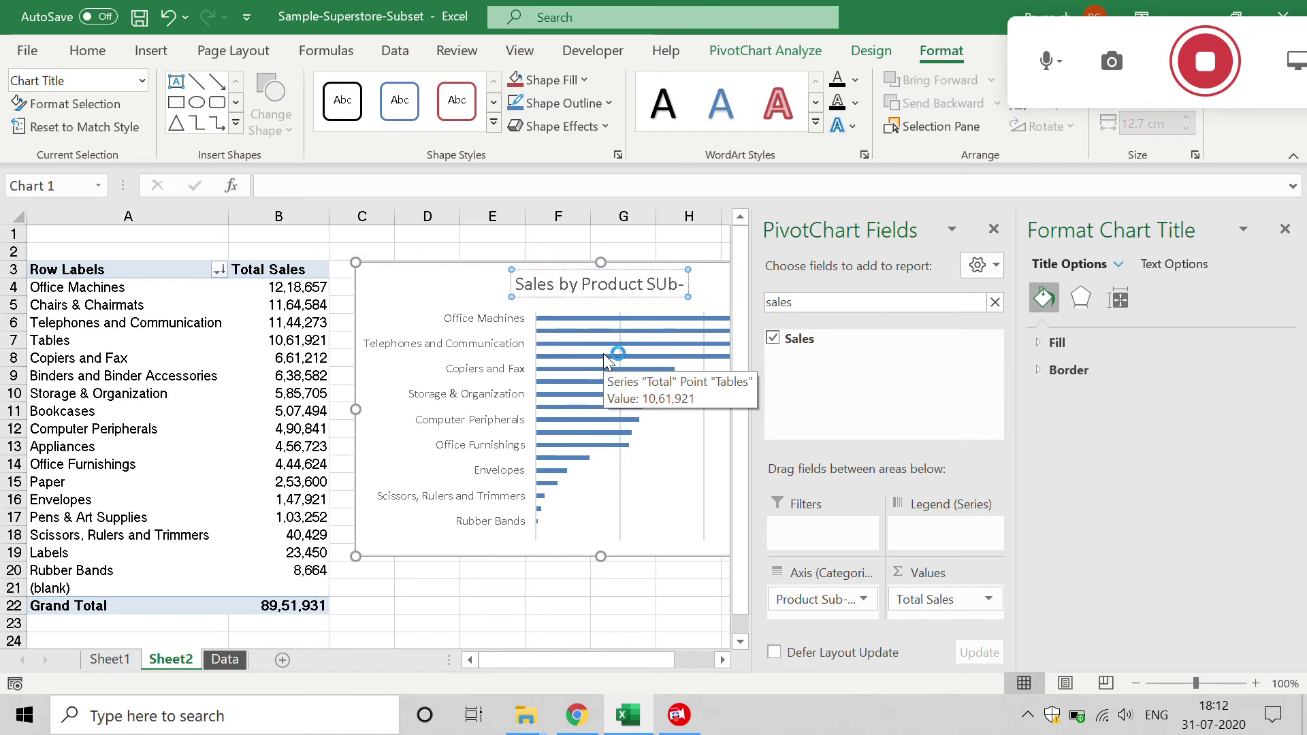
{"action": "key", "text": "BackSpace"}
{"action": "key", "text": "BackSpace"}
{"action": "type", "text": "ub-Category"}
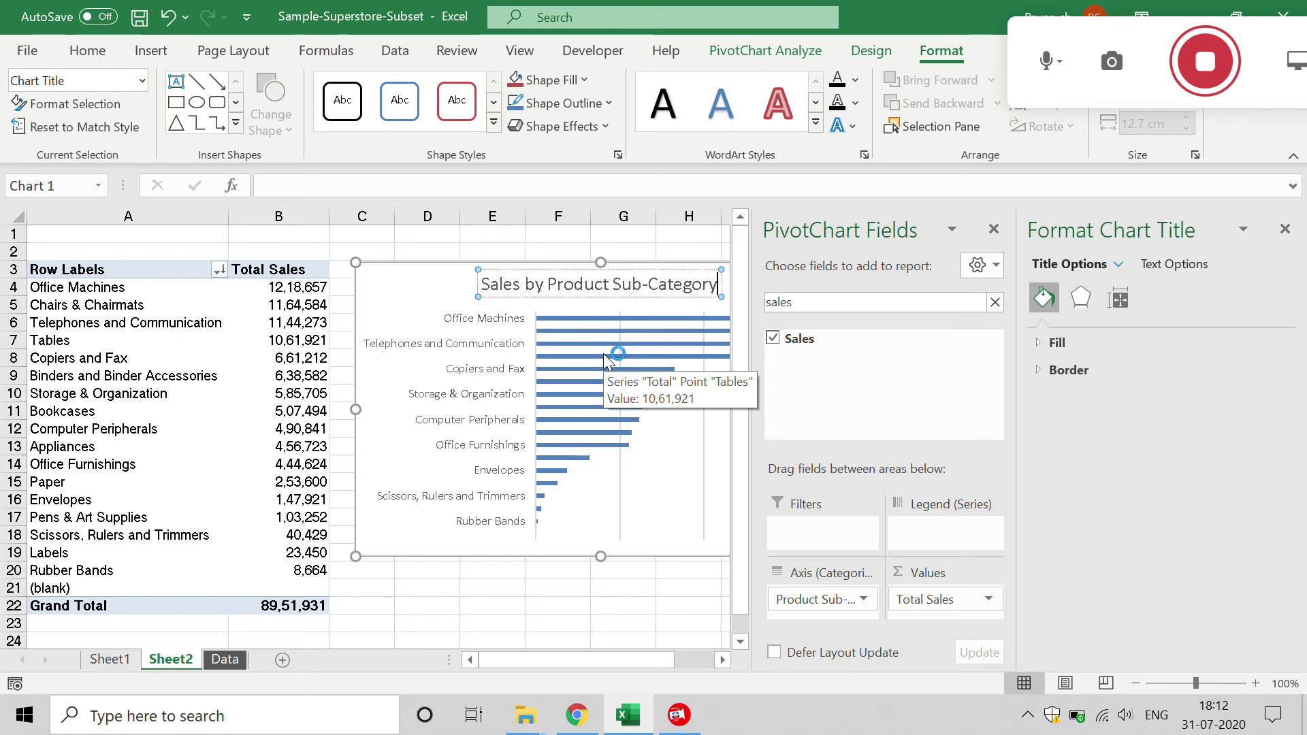
{"action": "left_click", "coordinate": [418, 286]}
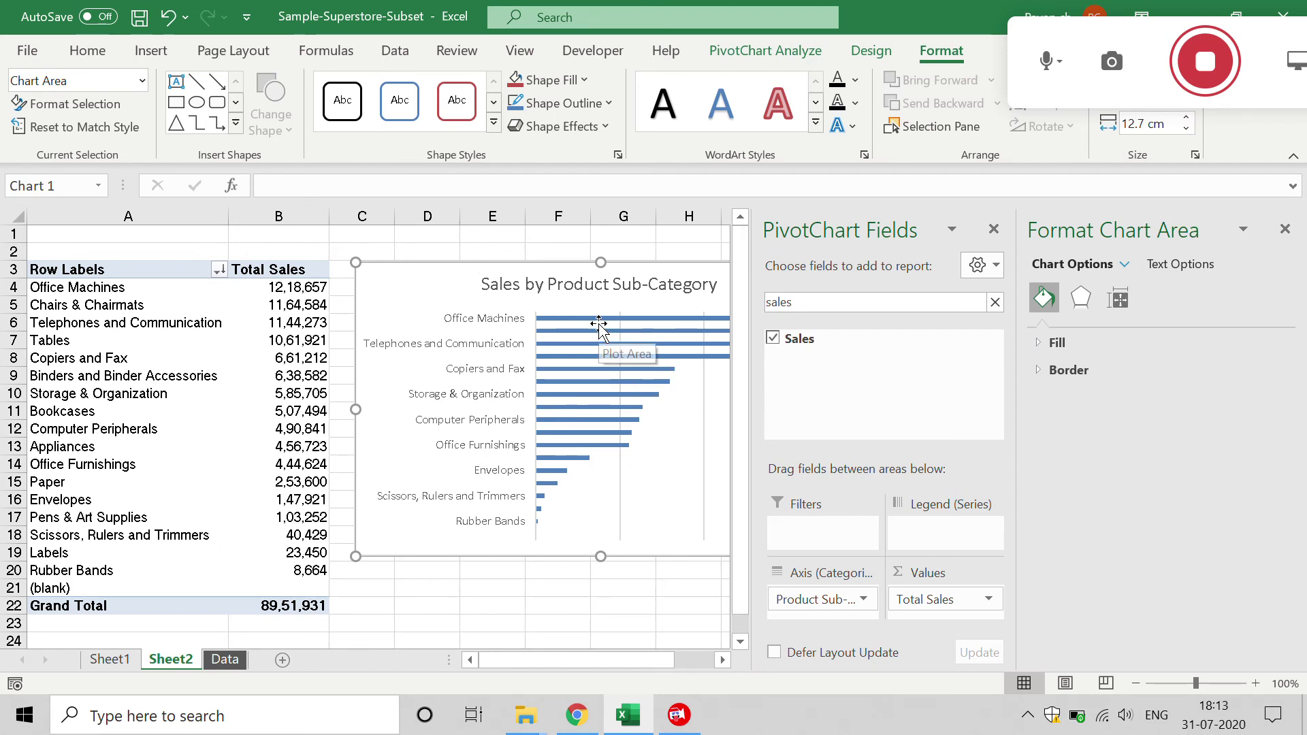
- Reduce the Total series gap width from 82% to 27% for thicker bars
{"action": "left_click", "coordinate": [599, 327]}
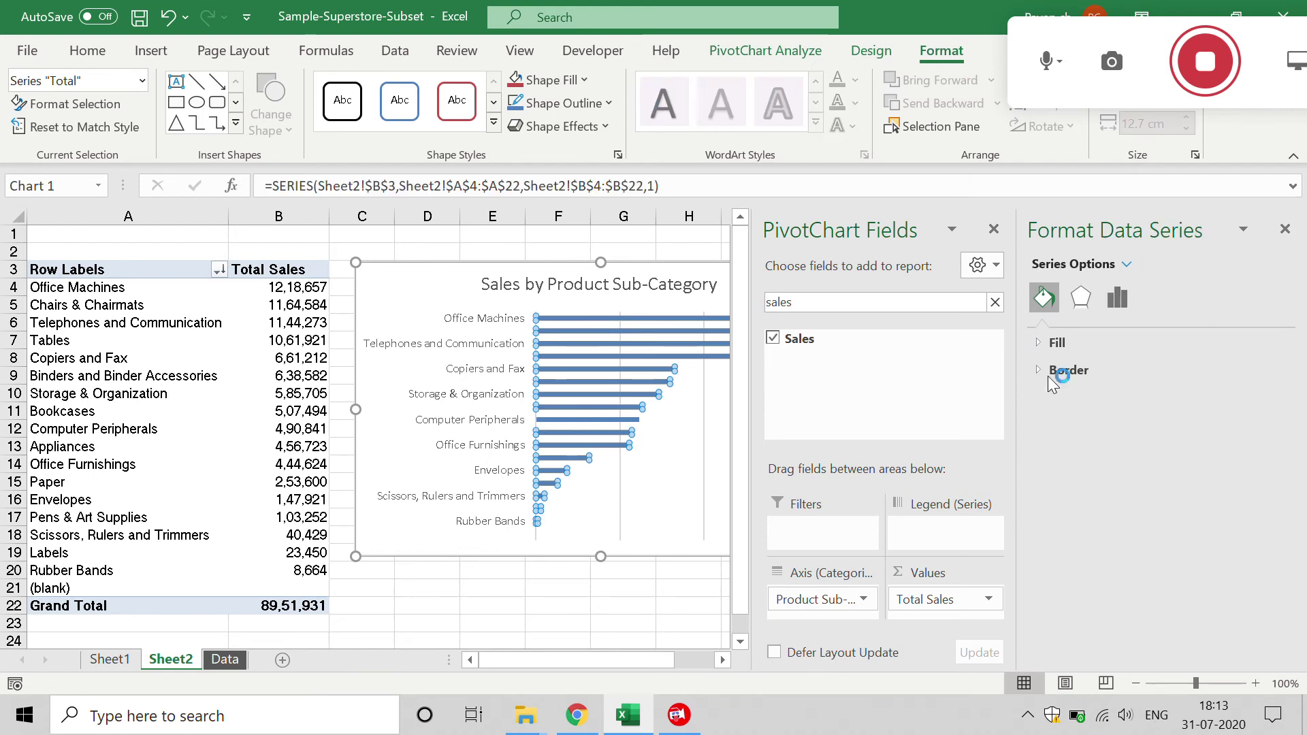
{"action": "left_click", "coordinate": [1120, 299]}
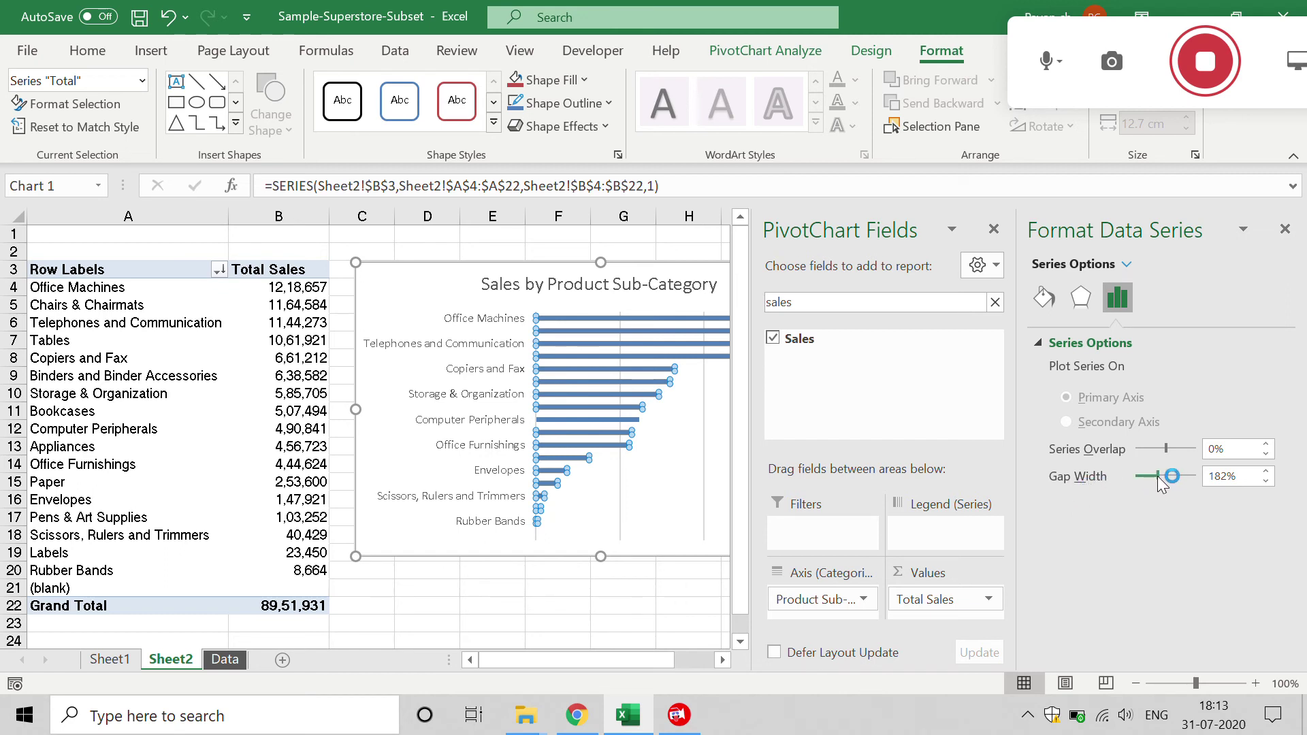
{"action": "left_click_drag", "start_coordinate": [1157, 477], "coordinate": [1143, 480]}
{"action": "left_click_drag", "start_coordinate": [1144, 485], "coordinate": [1138, 479]}
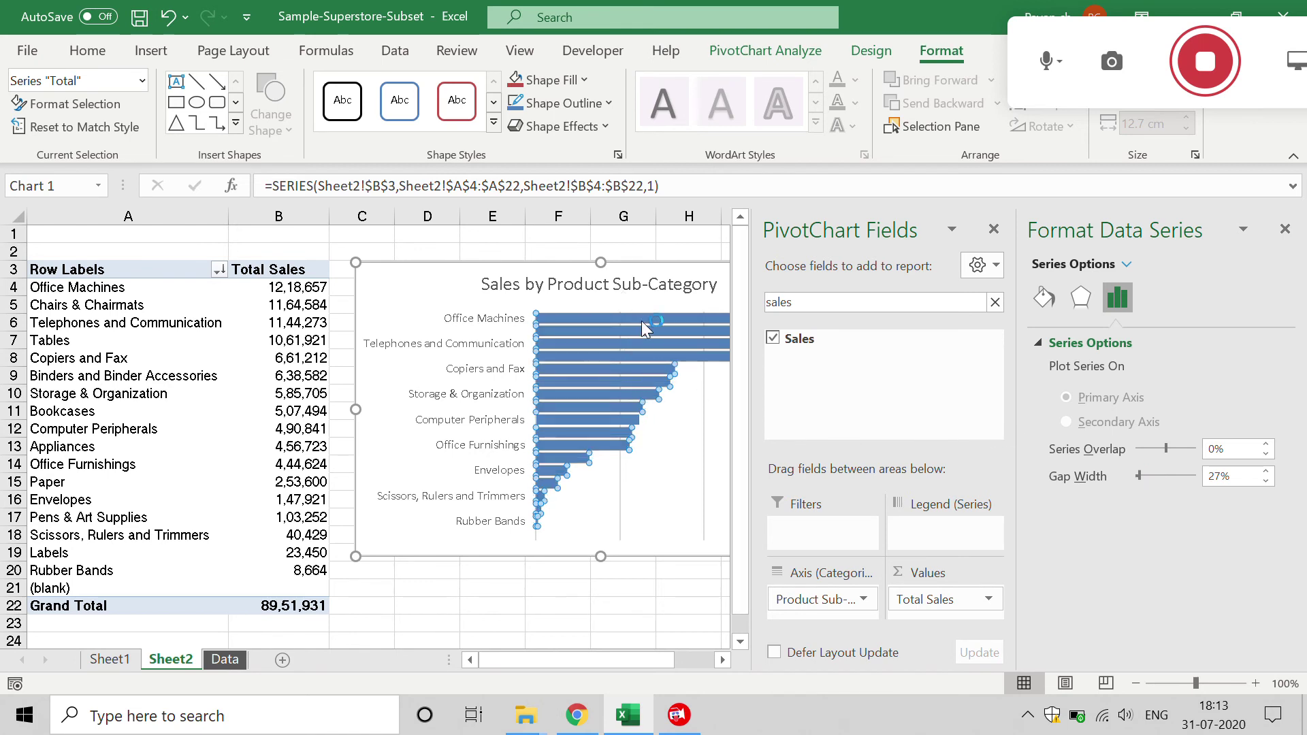
{"action": "left_click", "coordinate": [1285, 230]}
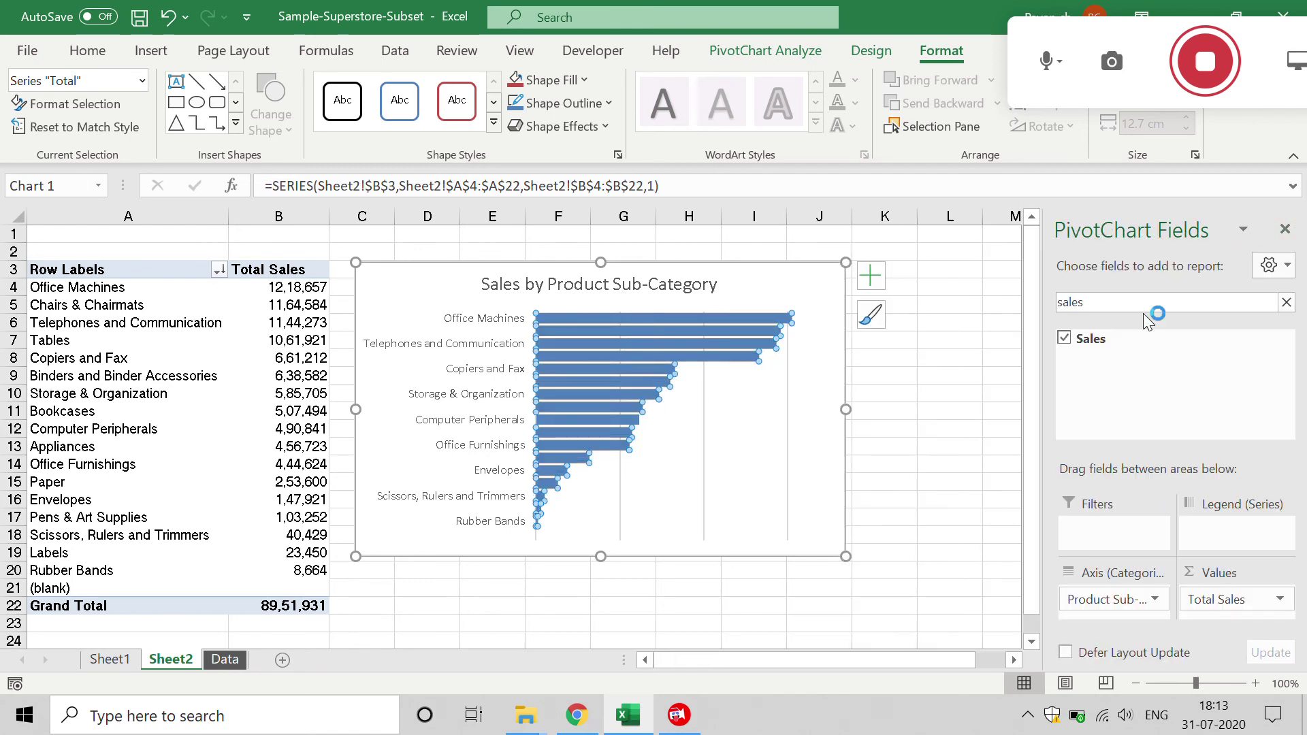
- Enlarge the chart so every sub-category shows and add data labels to the bars
{"action": "left_click_drag", "start_coordinate": [845, 557], "coordinate": [856, 611]}
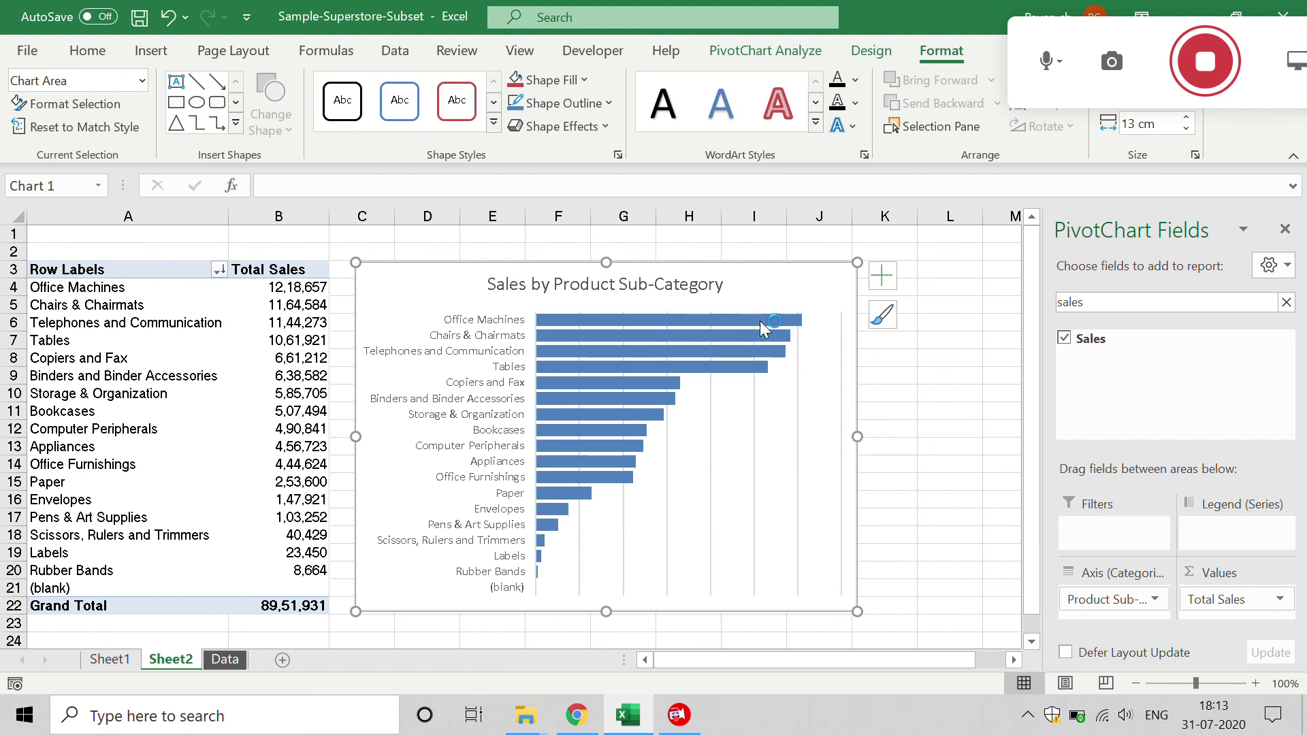
{"action": "mouse_move", "coordinate": [754, 320]}
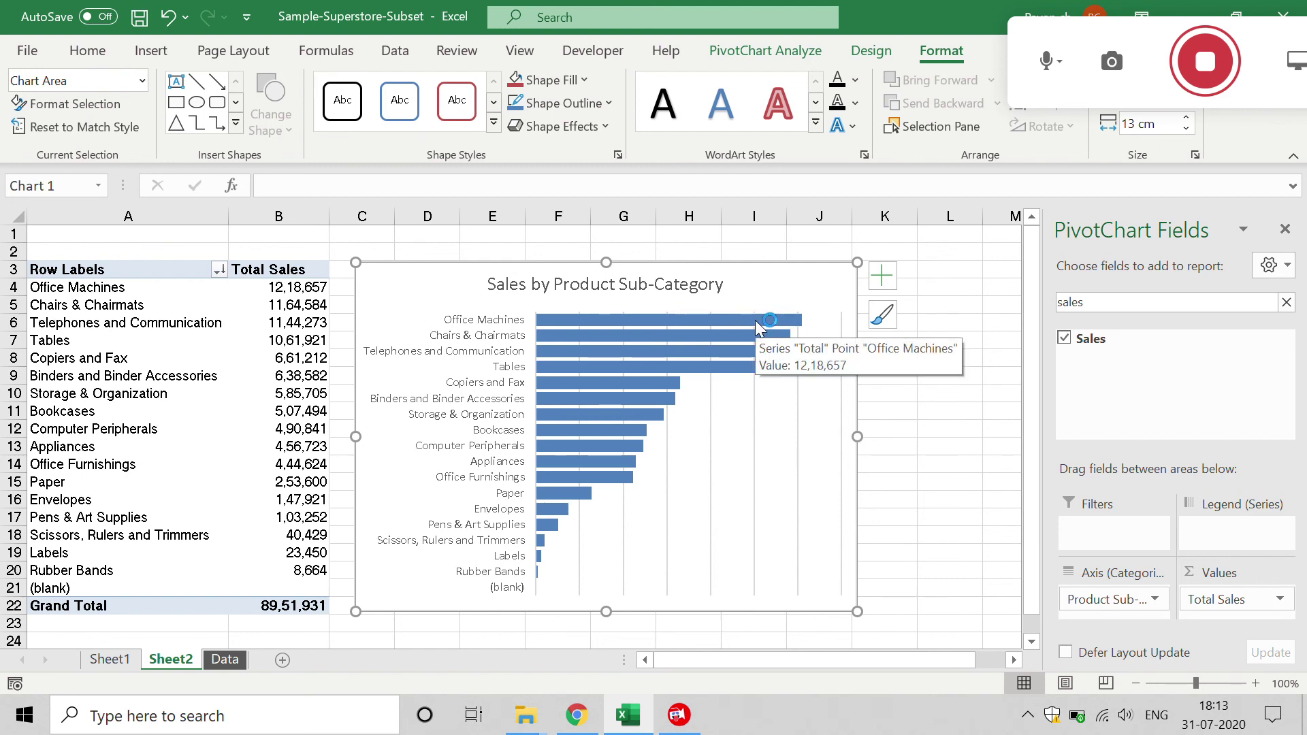
{"action": "left_click", "coordinate": [889, 280]}
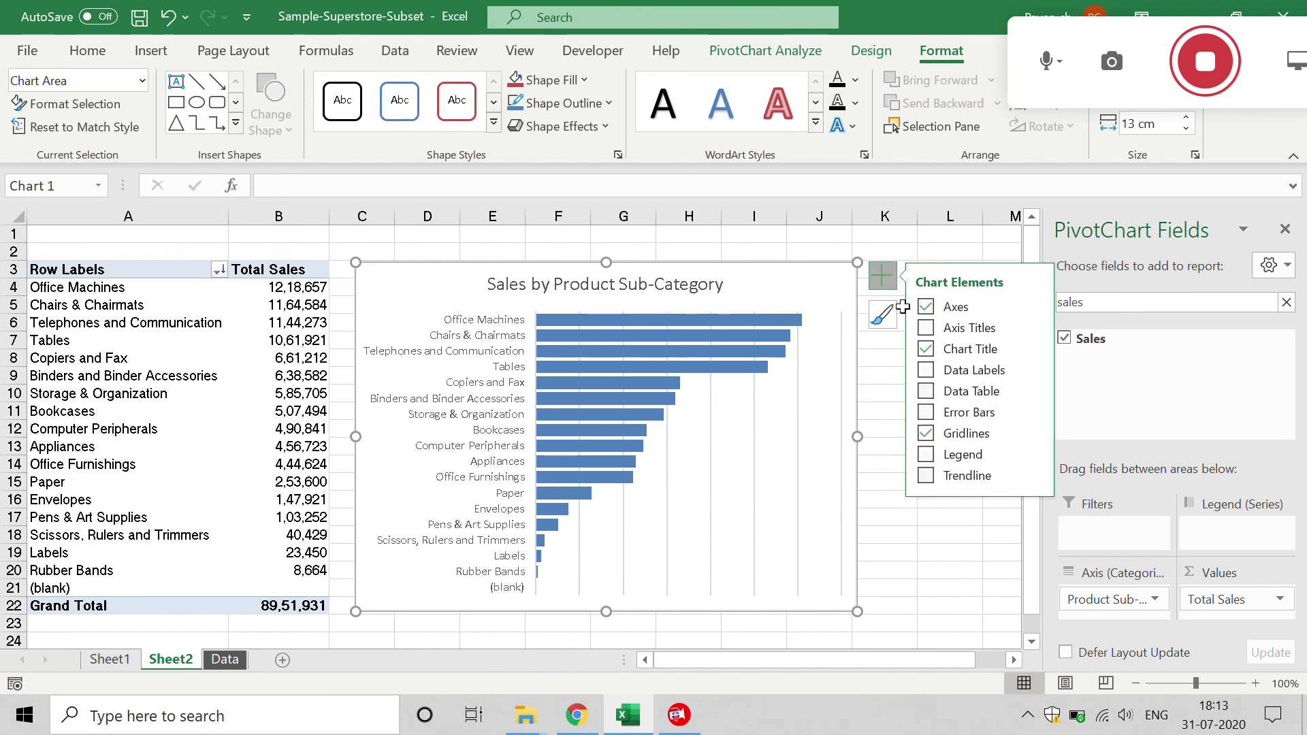
{"action": "left_click", "coordinate": [926, 372]}
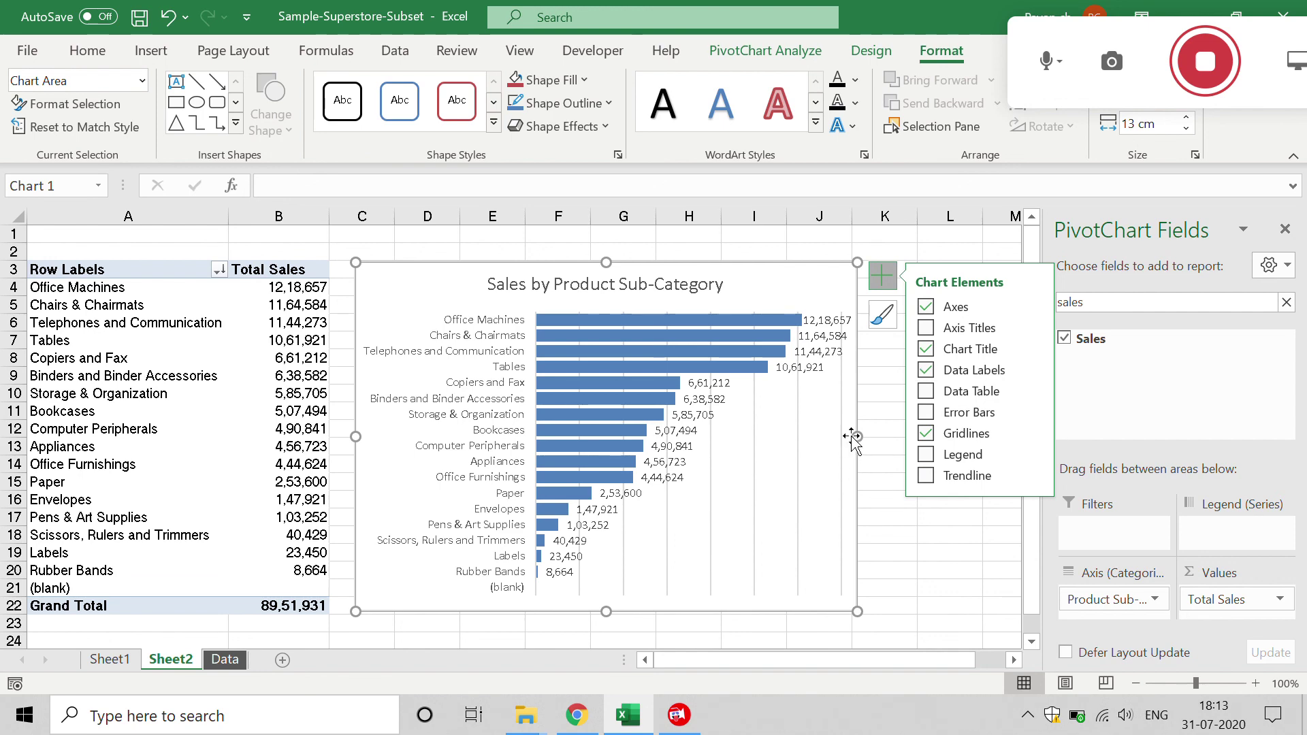
- Widen the chart to 16.19 cm and remove its vertical gridlines
{"action": "left_click_drag", "start_coordinate": [859, 437], "coordinate": [980, 436]}
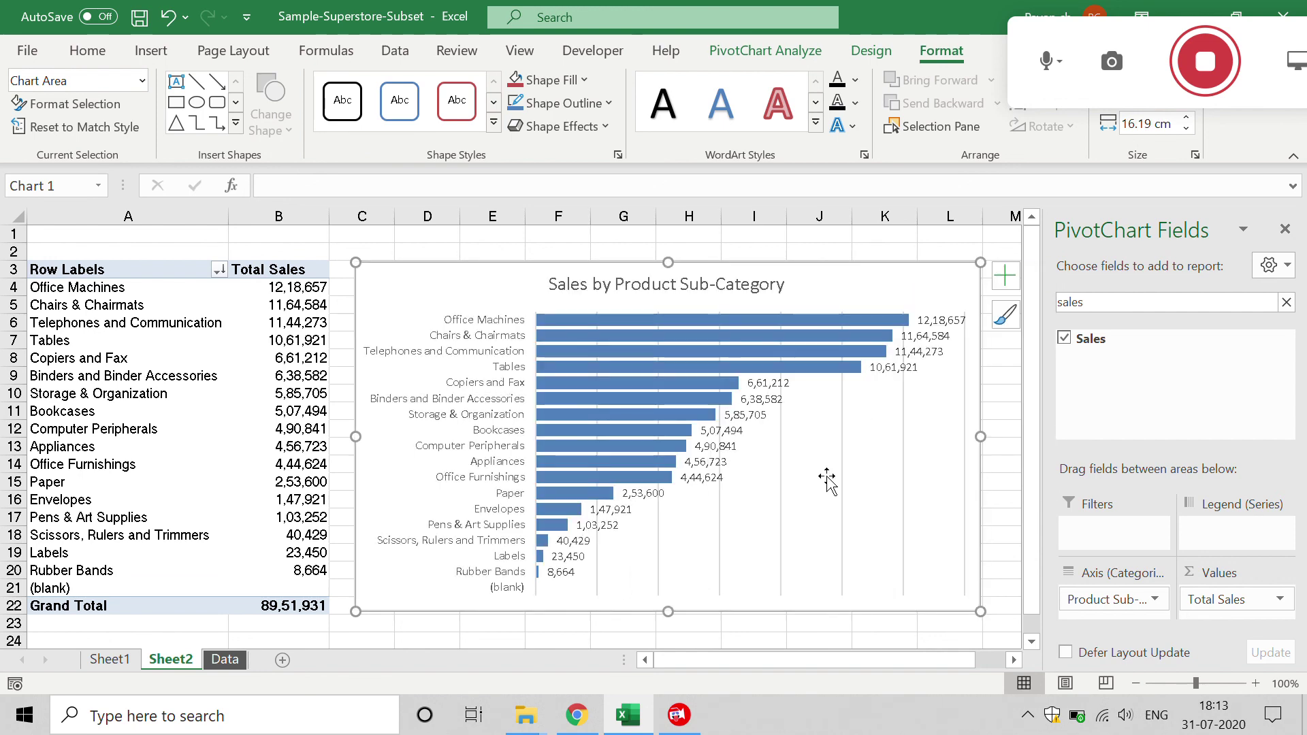
{"action": "left_click", "coordinate": [902, 443]}
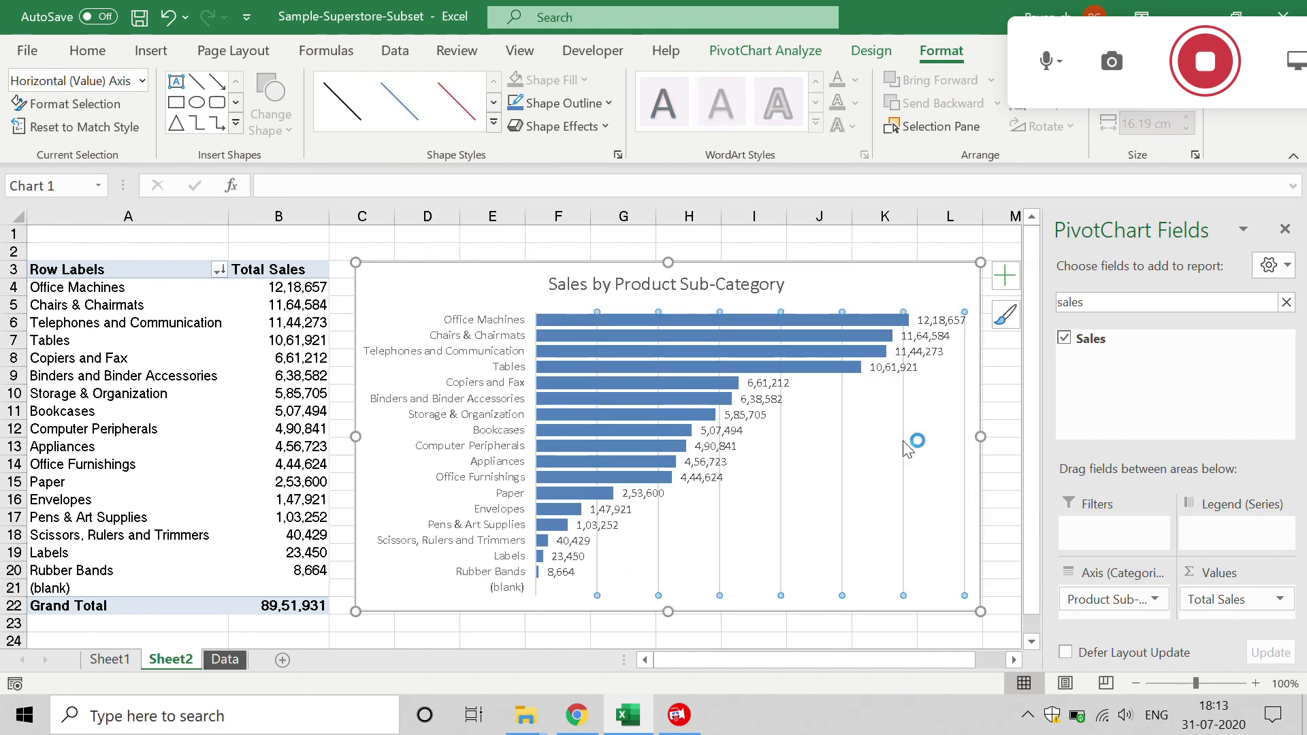
{"action": "key", "text": "Escape"}
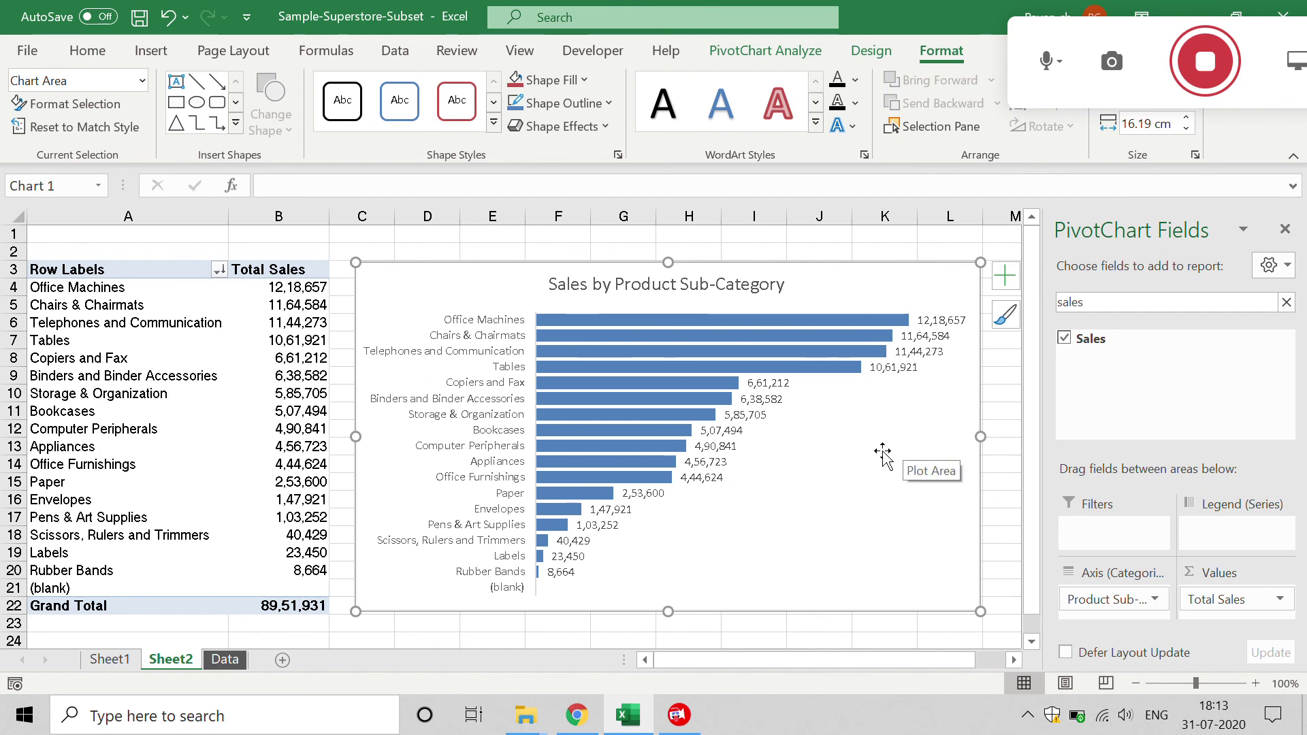